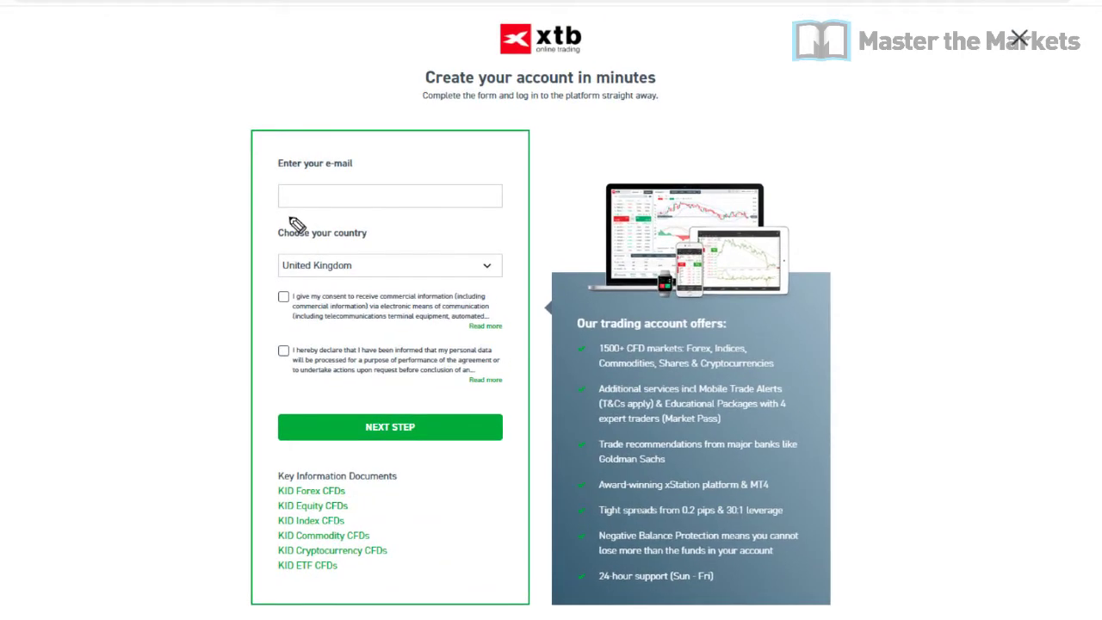
Tick the consent statements on the United Kingdom sign-up form to reveal the password field.
left_click_drag(285, 216, 366, 218)
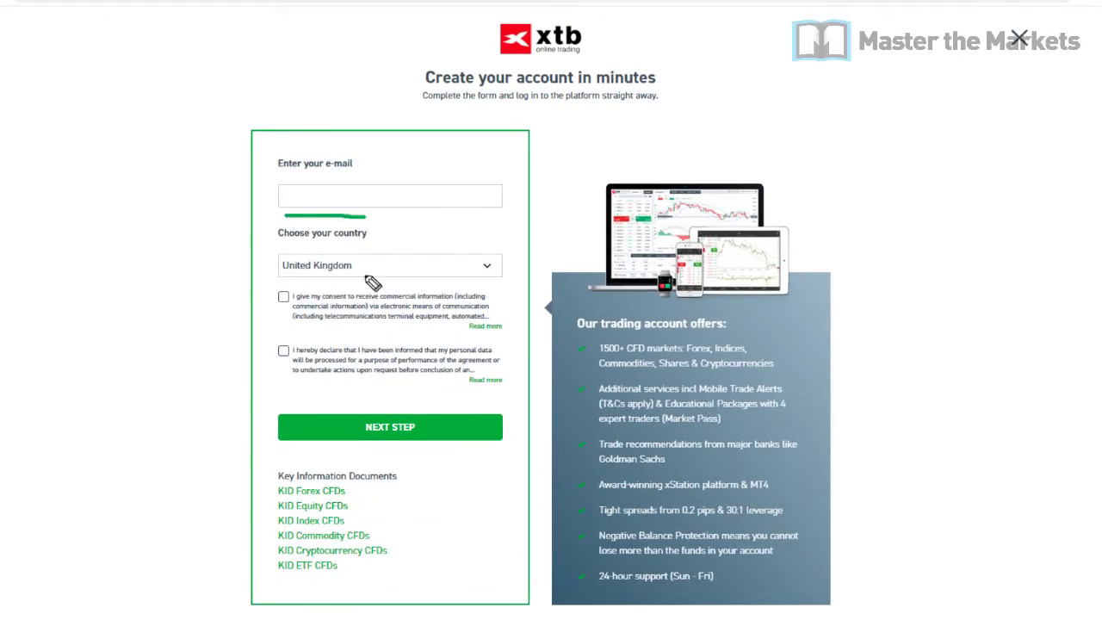
left_click(283, 298)
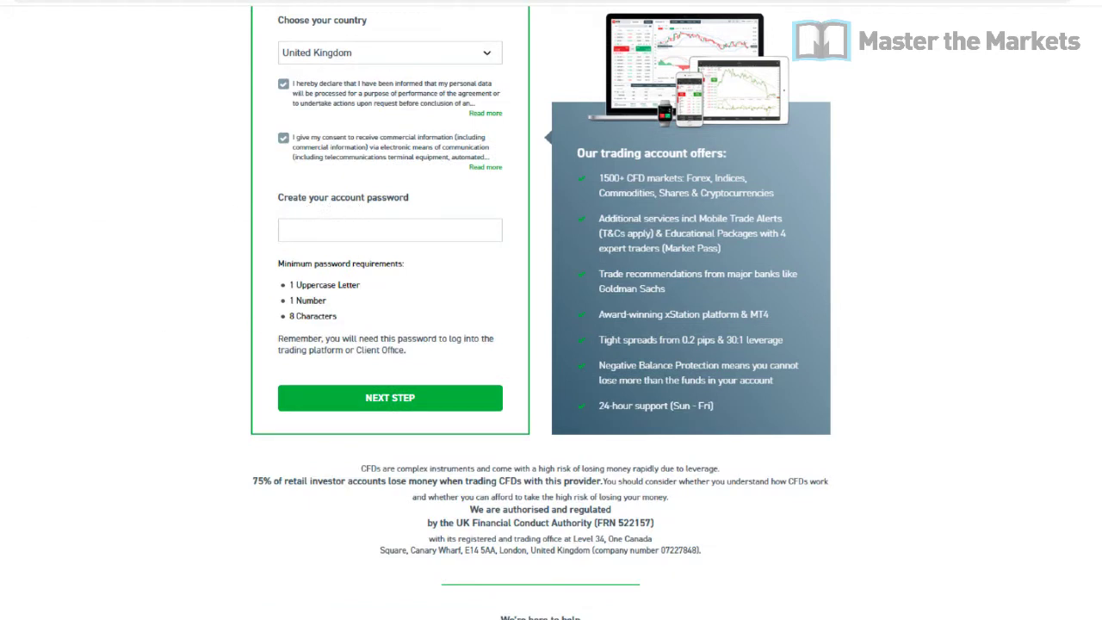
Enter a password with an uppercase letter, a number and 8+ characters, then submit step one.
left_click_drag(294, 205, 351, 207)
mouse_move(371, 282)
left_mouse_down()
mouse_move(367, 317)
mouse_move(338, 293)
mouse_move(347, 319)
left_mouse_up()
left_click(338, 307)
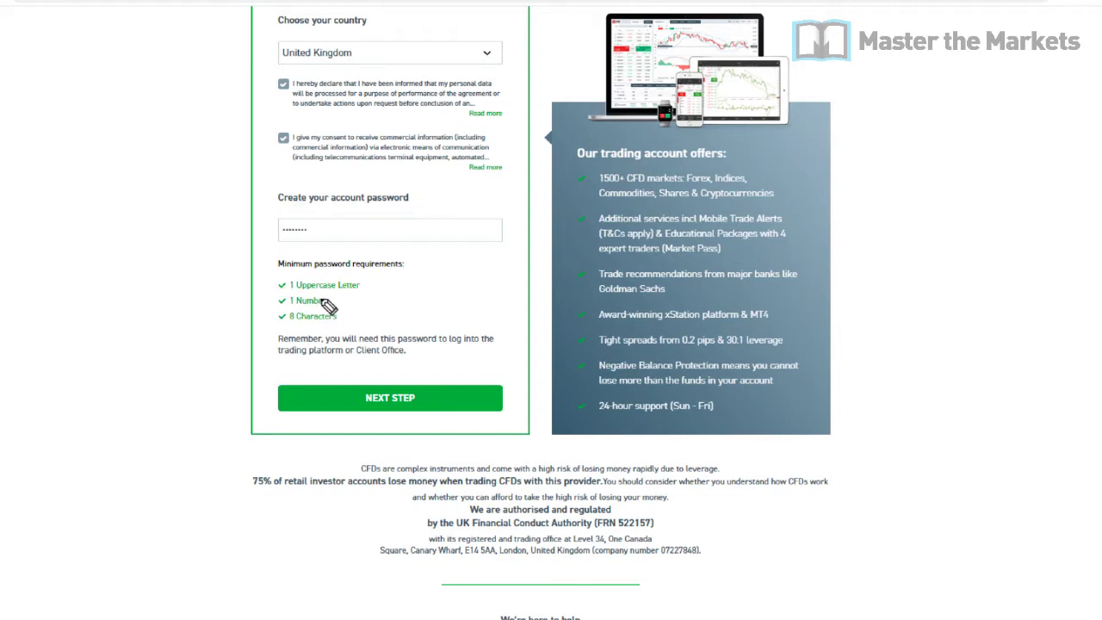
mouse_move(340, 293)
left_mouse_down()
mouse_move(354, 293)
mouse_move(359, 324)
left_mouse_up()
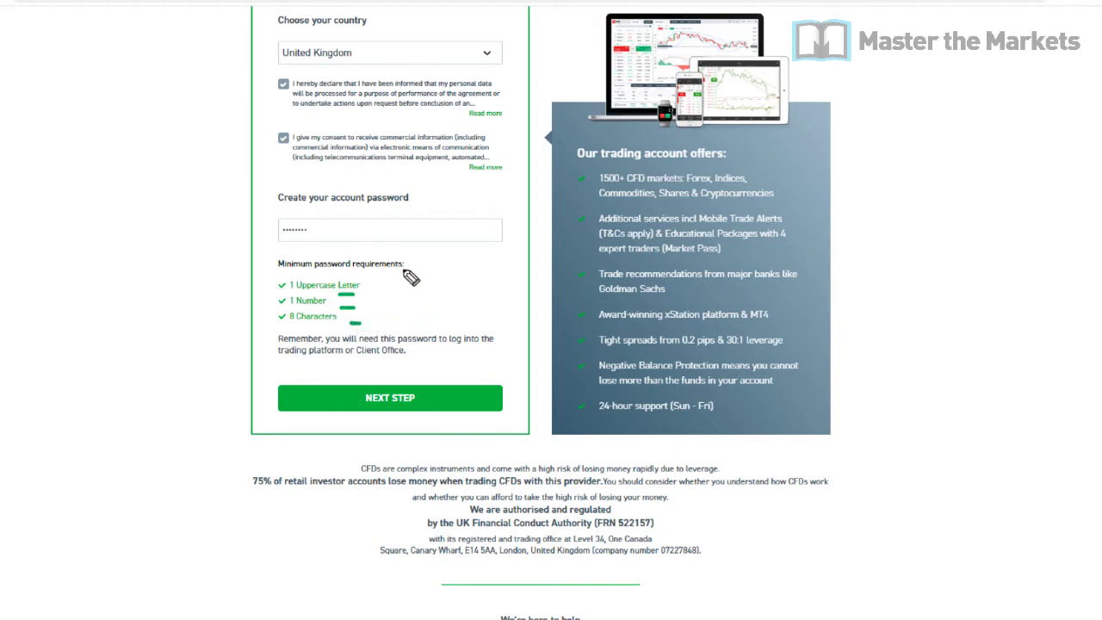
mouse_move(409, 273)
left_mouse_down()
mouse_move(394, 291)
mouse_move(469, 321)
left_mouse_up()
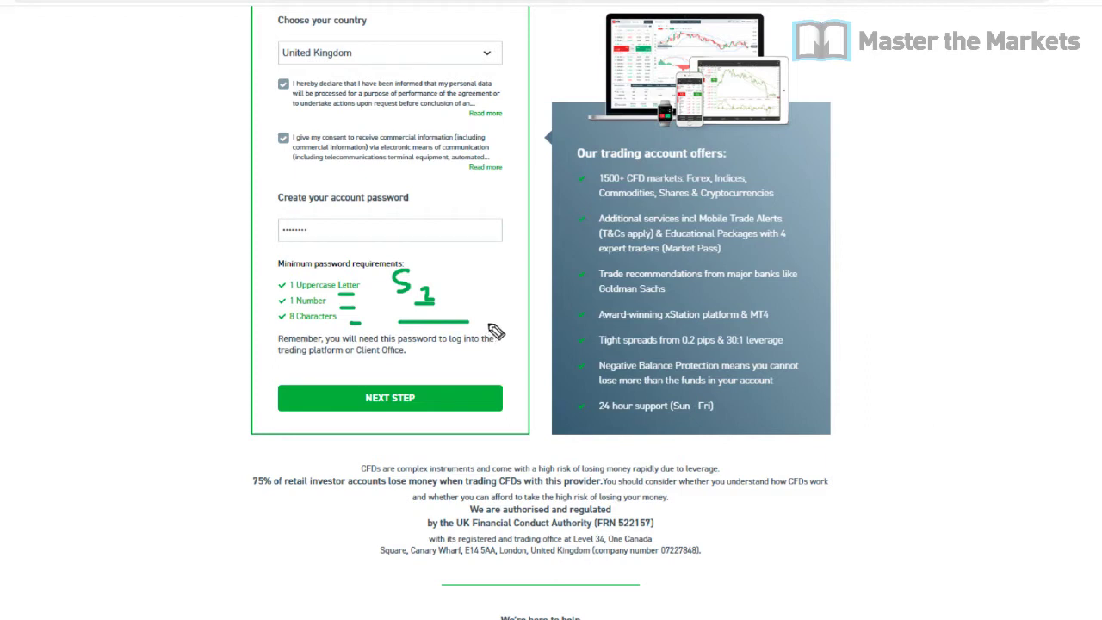
mouse_move(479, 297)
left_mouse_down()
mouse_move(479, 326)
mouse_move(495, 305)
mouse_move(484, 315)
mouse_move(510, 324)
mouse_move(593, 322)
mouse_move(626, 307)
mouse_move(637, 318)
mouse_move(611, 320)
left_mouse_up()
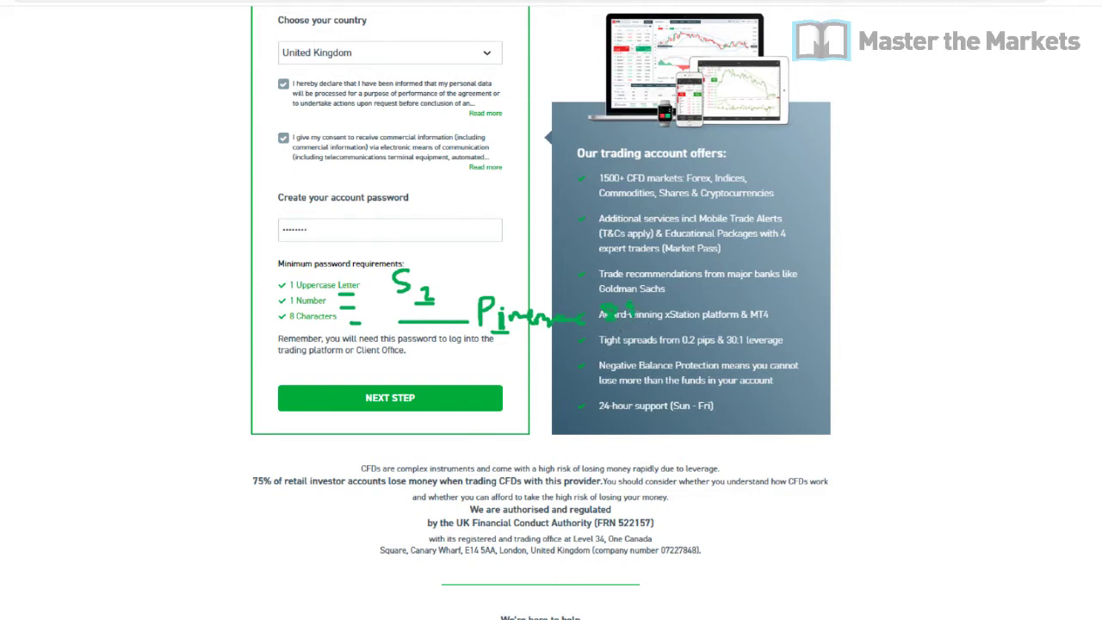
key("Escape")
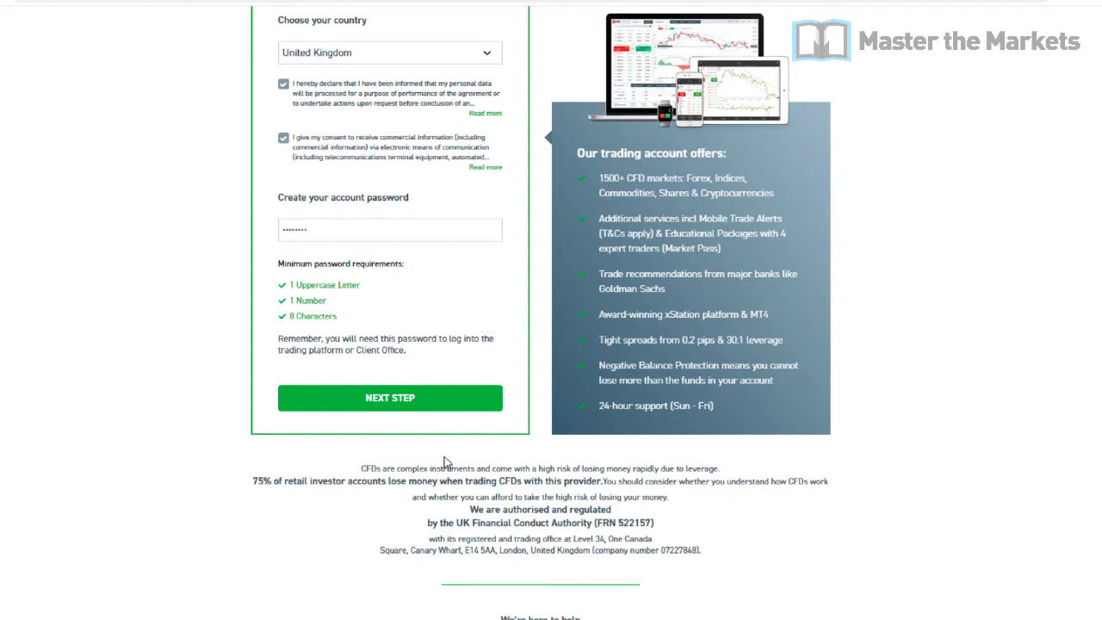
left_click(423, 400)
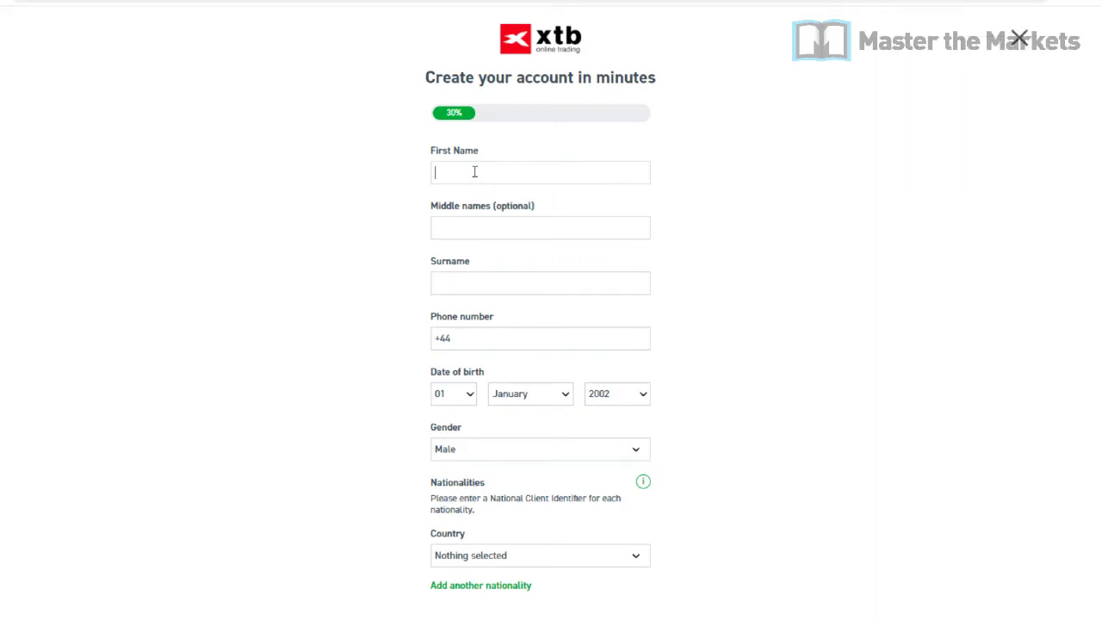
Move past the Surname field and choose United Kingdom from the Nationalities Country list.
key("Tab")
left_click(487, 275)
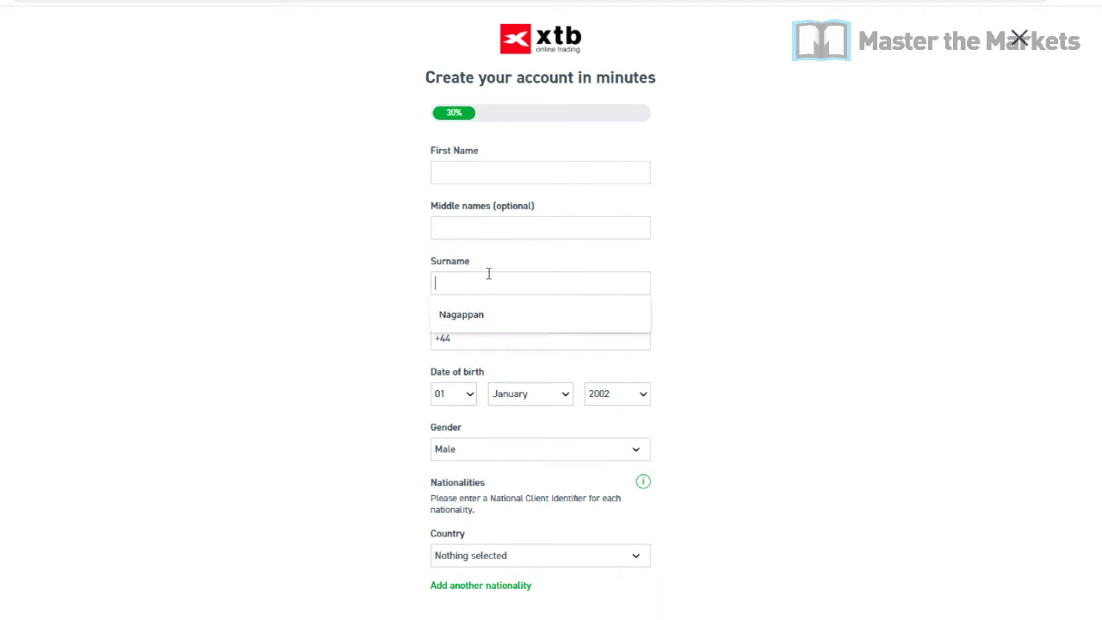
left_click(585, 254)
scroll(644, 290, "down", 2)
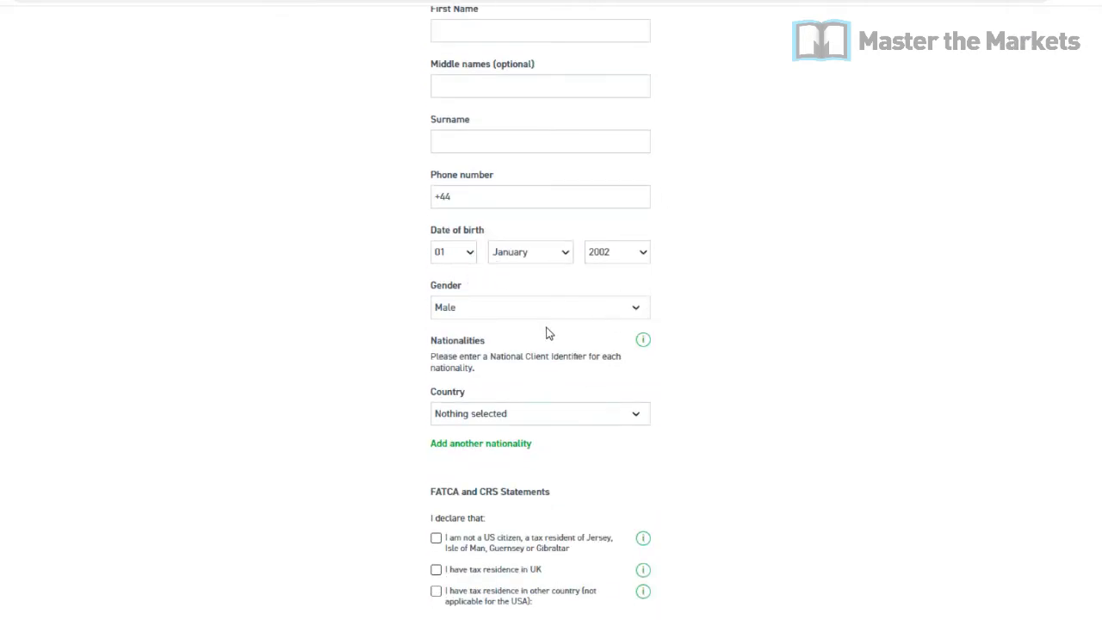
scroll(546, 333, "down", 2)
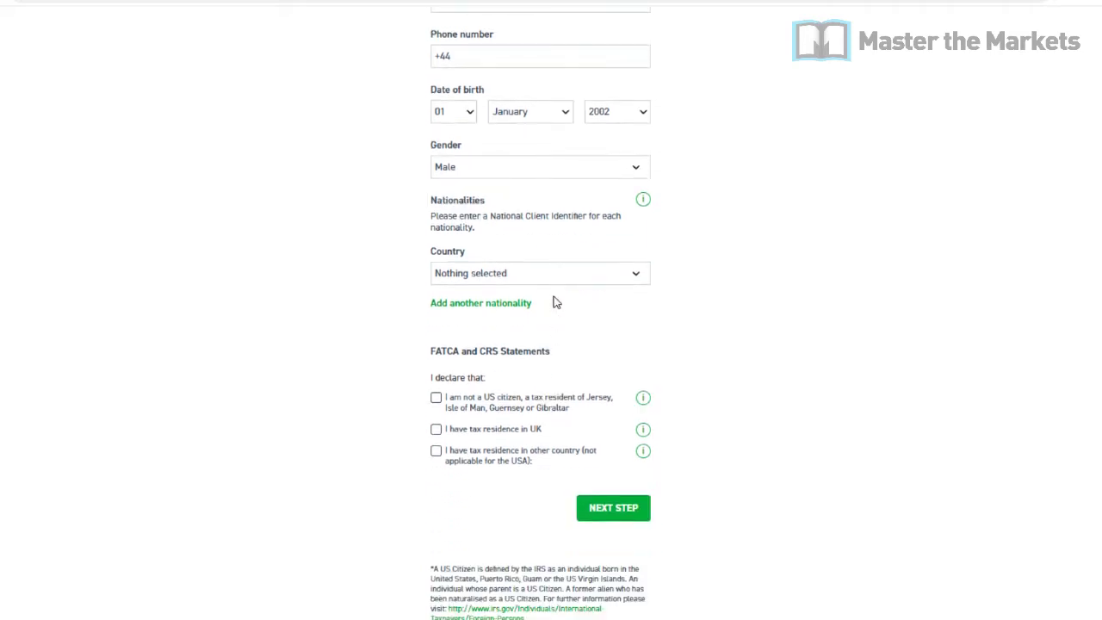
left_click(562, 277)
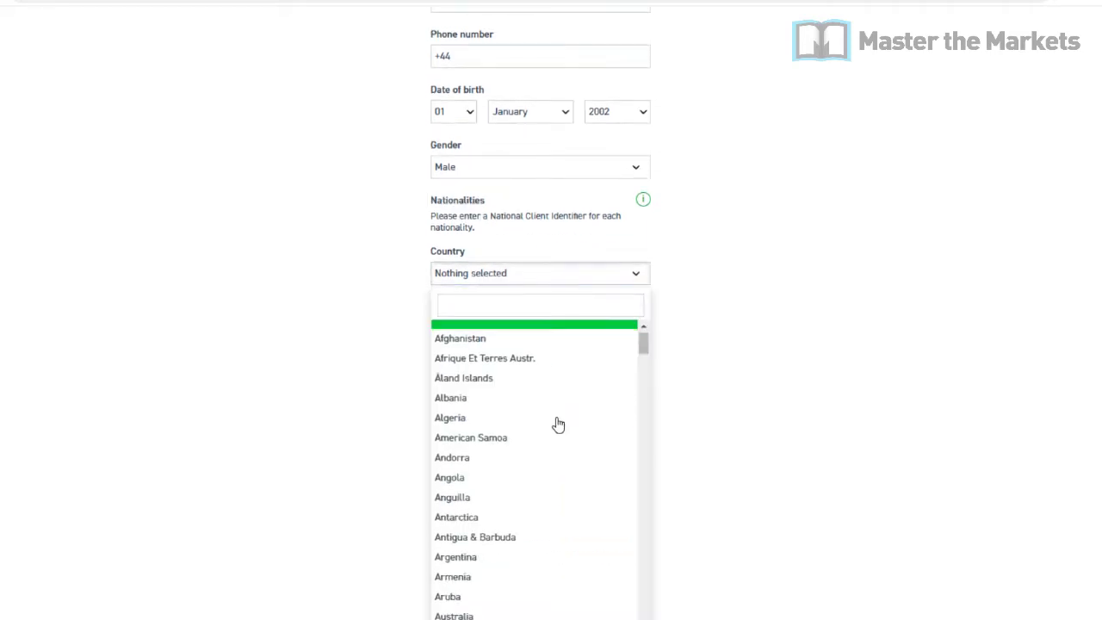
scroll(557, 423, "down", 20)
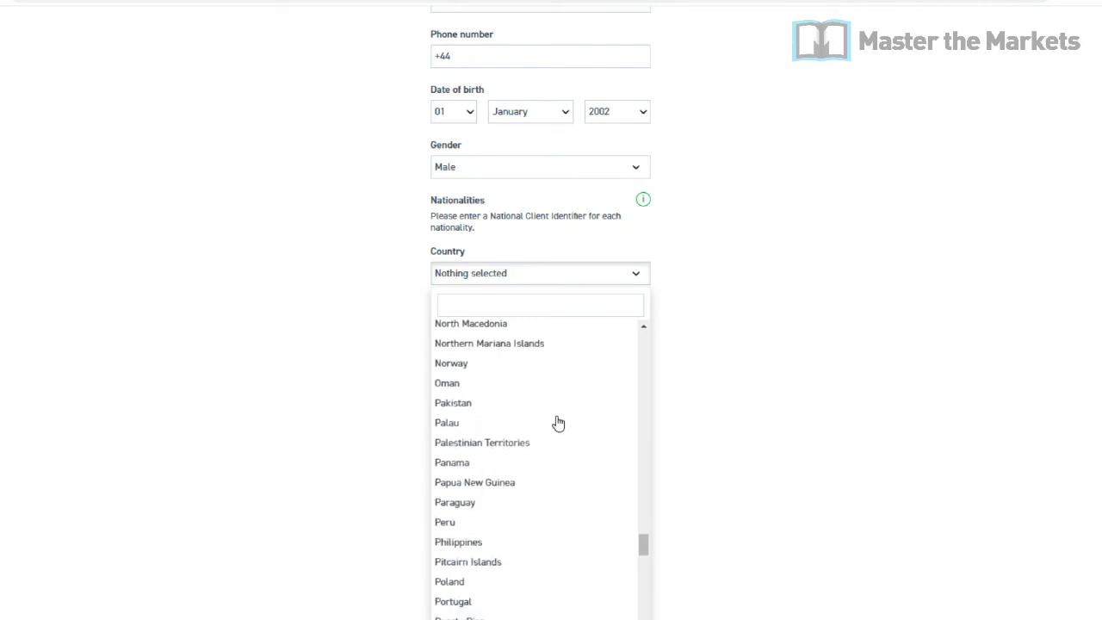
scroll(558, 424, "down", 12)
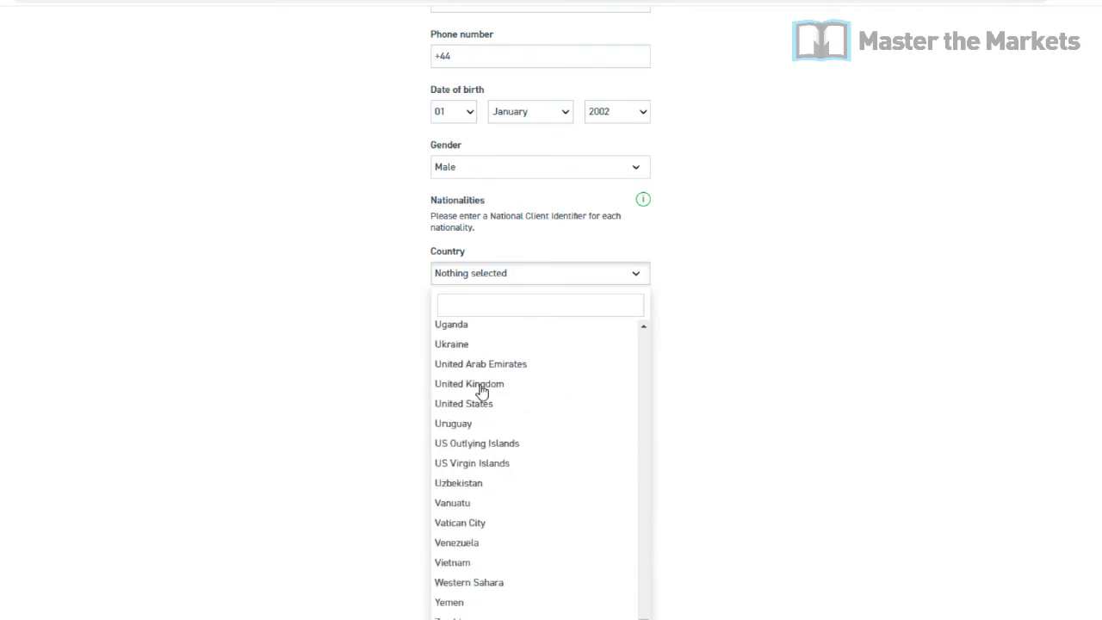
left_click(482, 385)
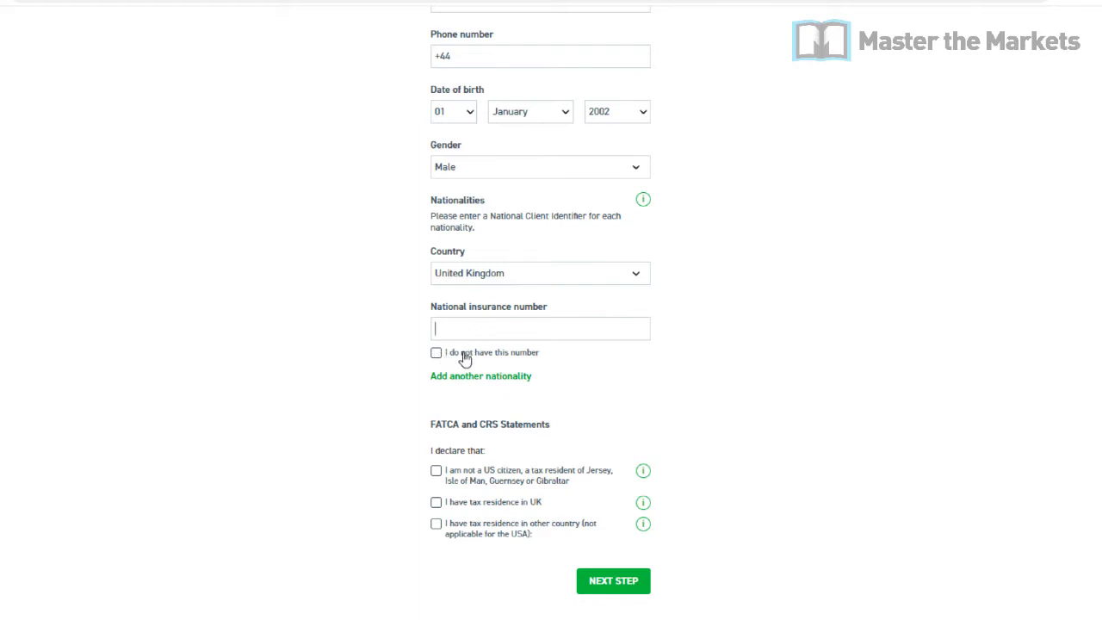
Change the nationality to South Africa.
left_click(528, 283)
scroll(560, 456, "down", 1)
scroll(555, 467, "down", 2)
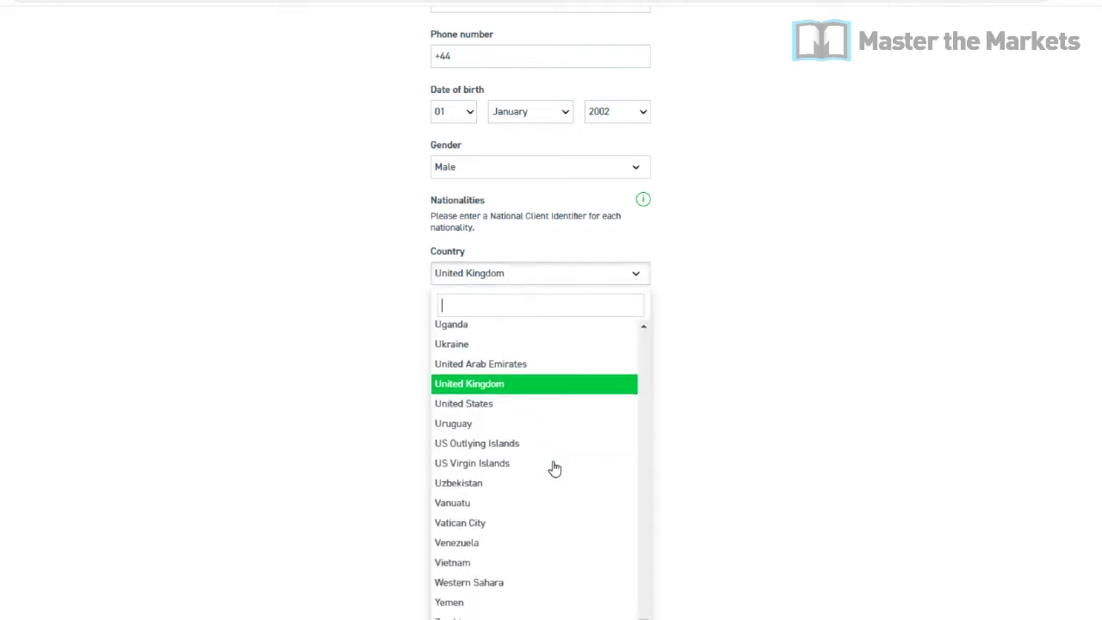
scroll(532, 515, "up", 6)
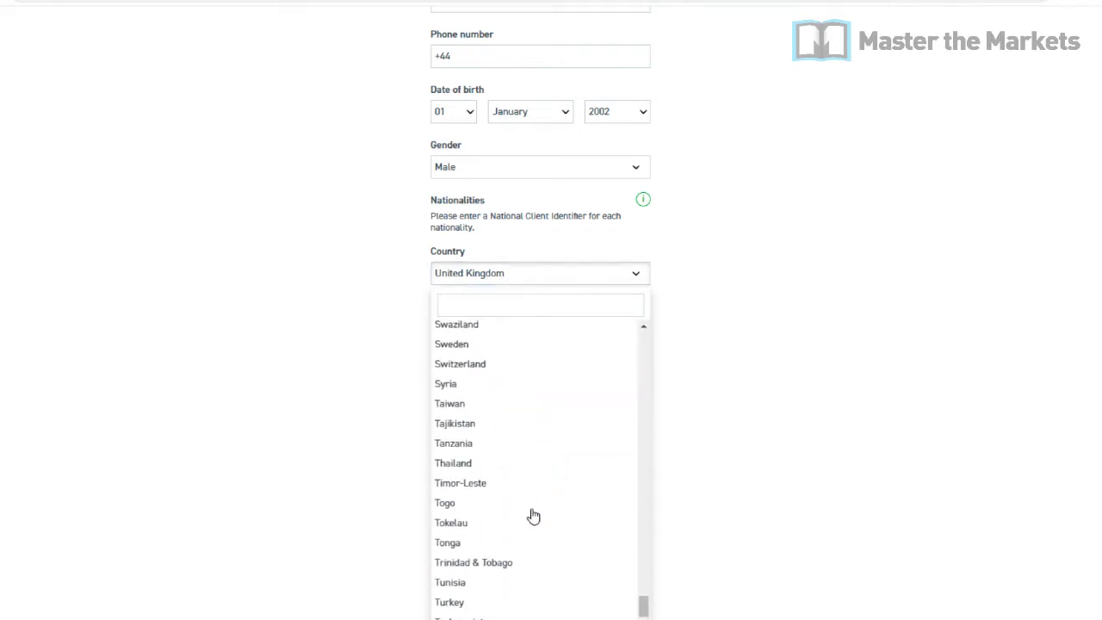
scroll(532, 516, "up", 7)
scroll(533, 515, "up", 1)
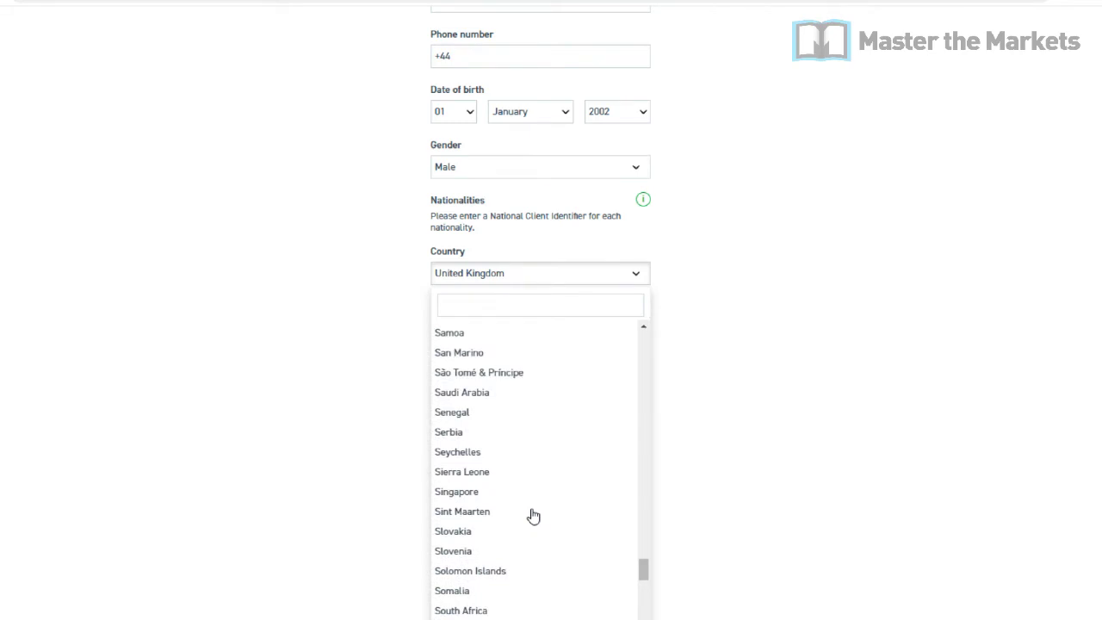
scroll(532, 515, "up", 2)
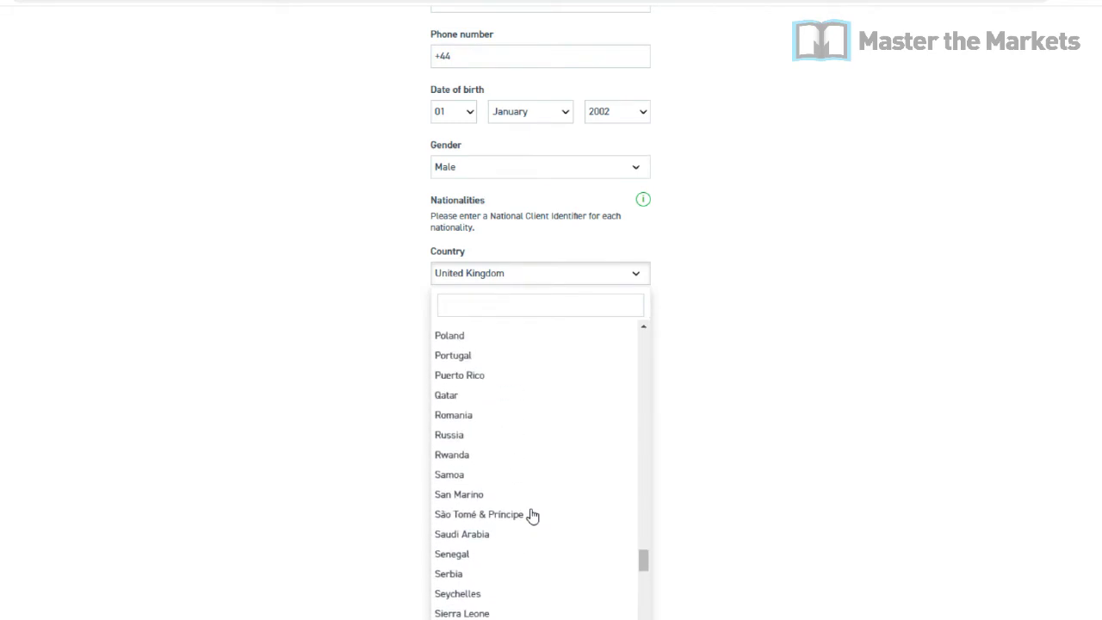
scroll(533, 515, "down", 2)
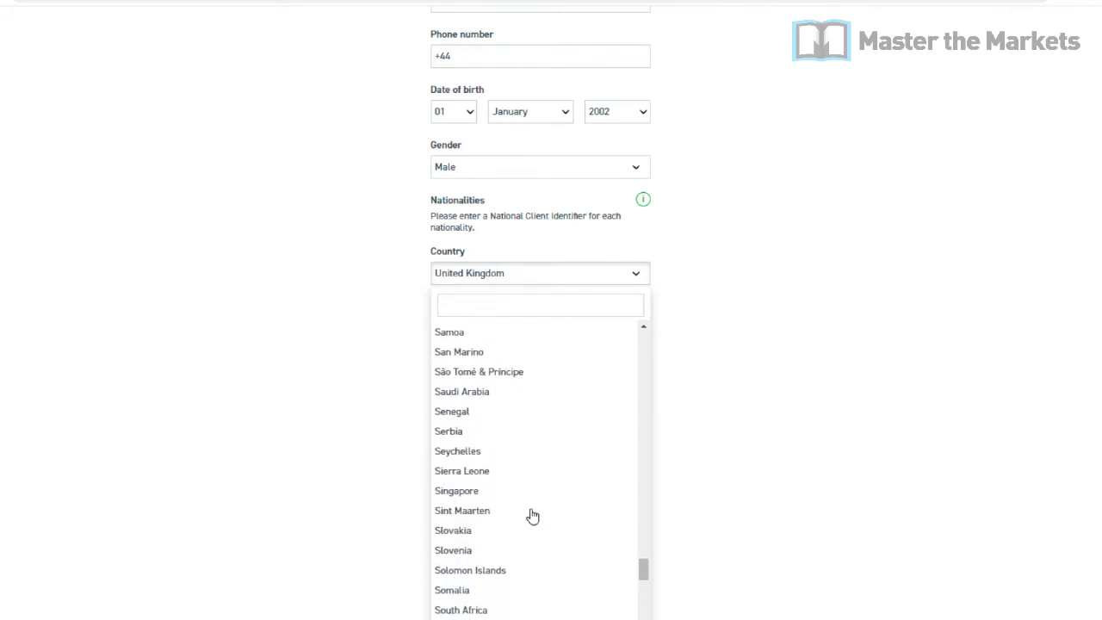
scroll(531, 515, "down", 2)
left_click(477, 470)
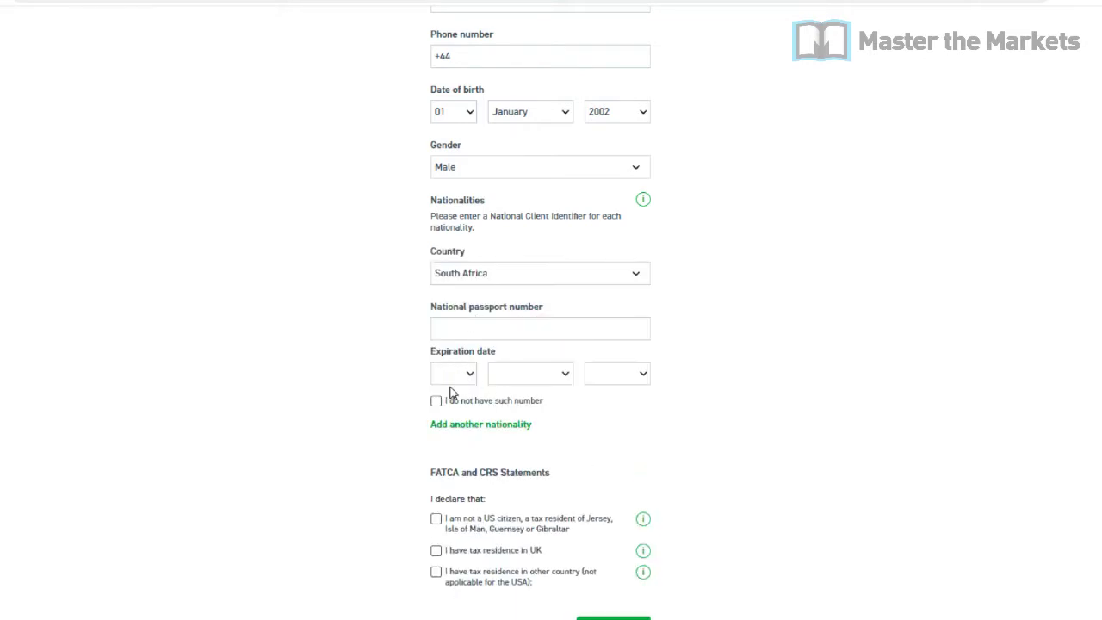
Switch nationality to China, then declare not a US citizen and UK tax residence.
scroll(466, 420, "down", 2)
left_click(559, 155)
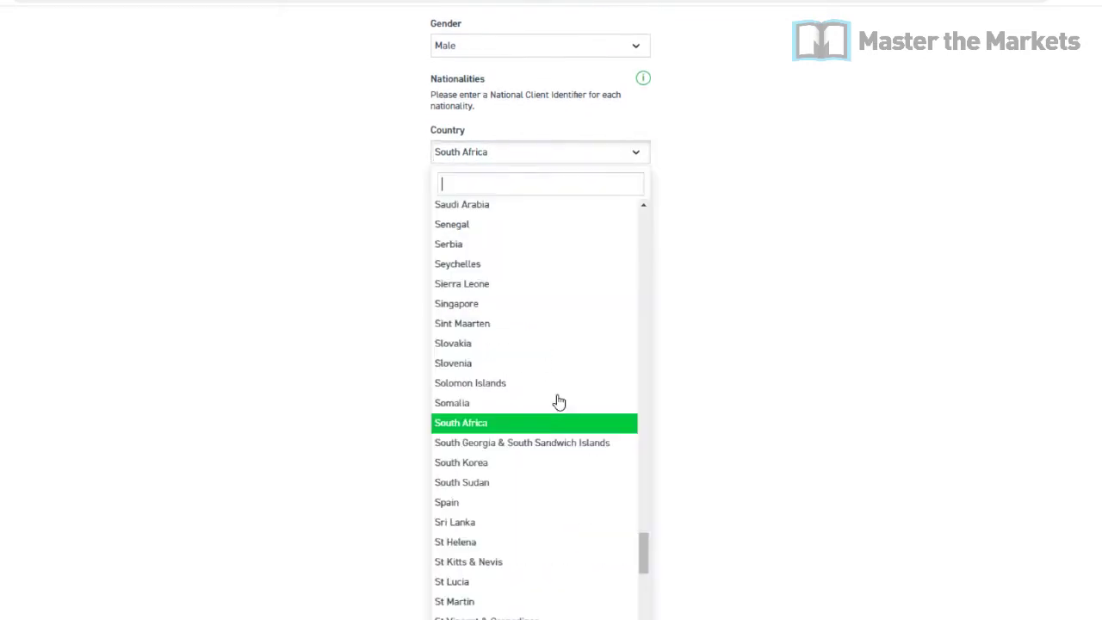
scroll(552, 441, "up", 8)
scroll(552, 440, "up", 10)
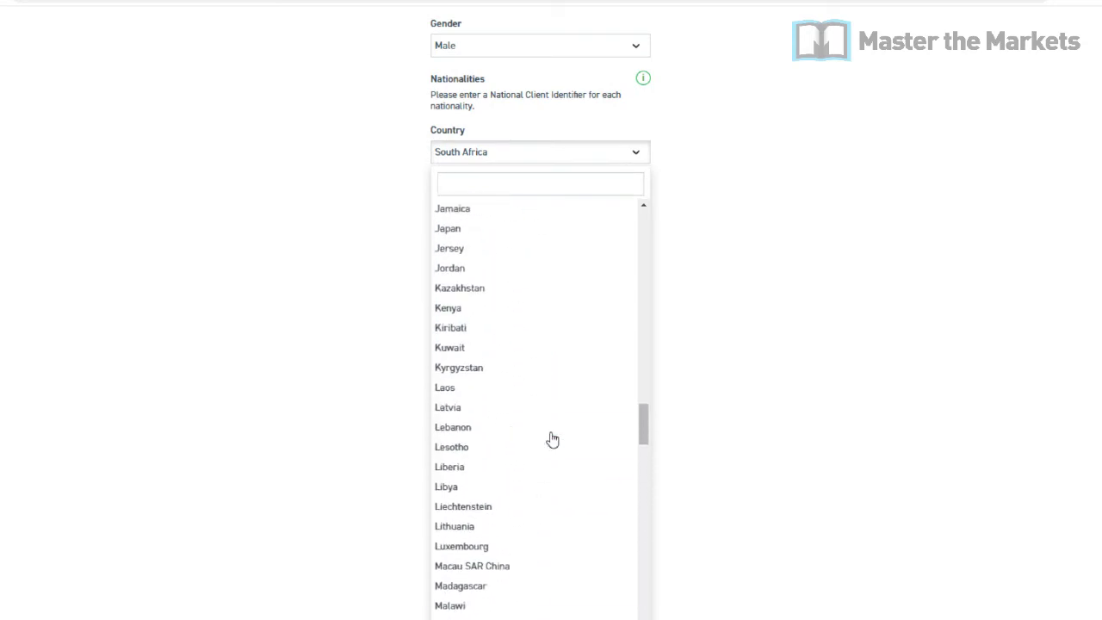
scroll(552, 440, "up", 10)
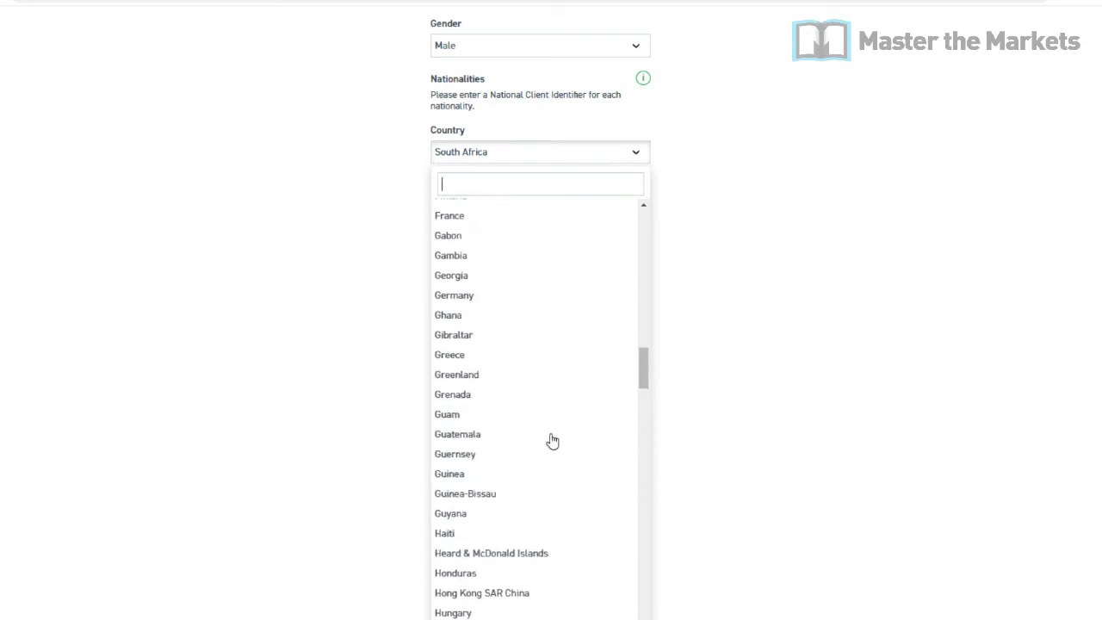
scroll(552, 441, "up", 6)
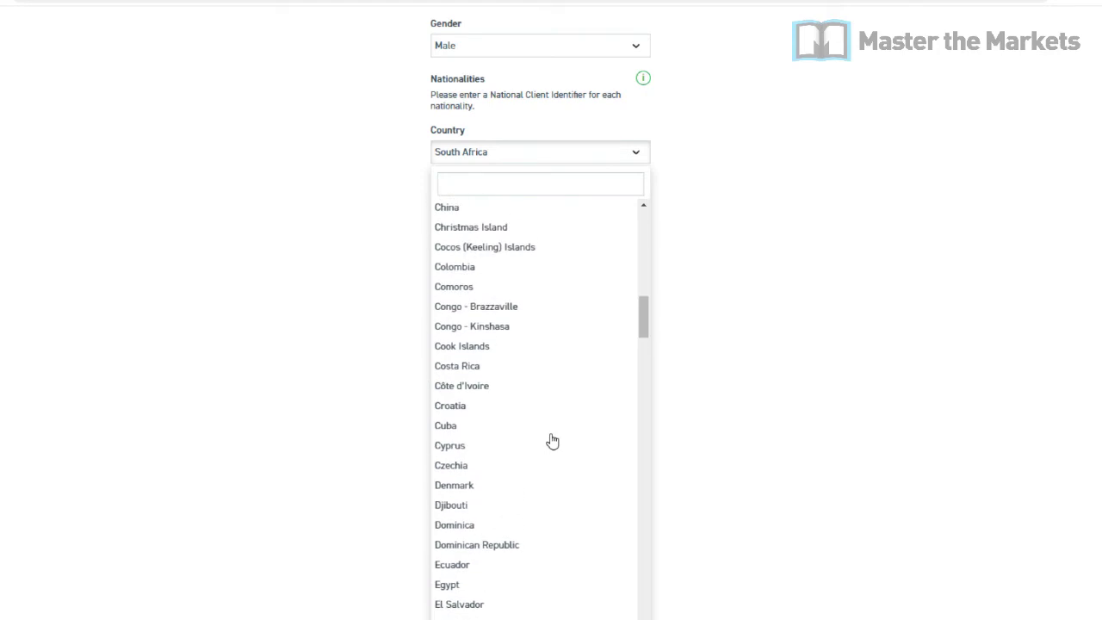
left_click(449, 349)
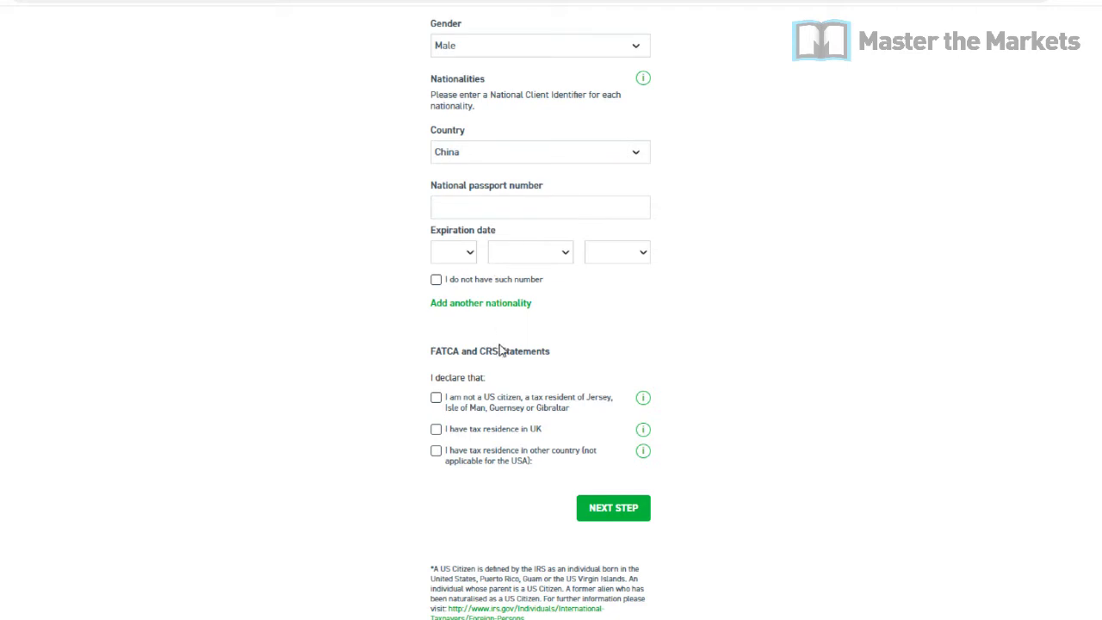
left_click(436, 400)
left_click(437, 430)
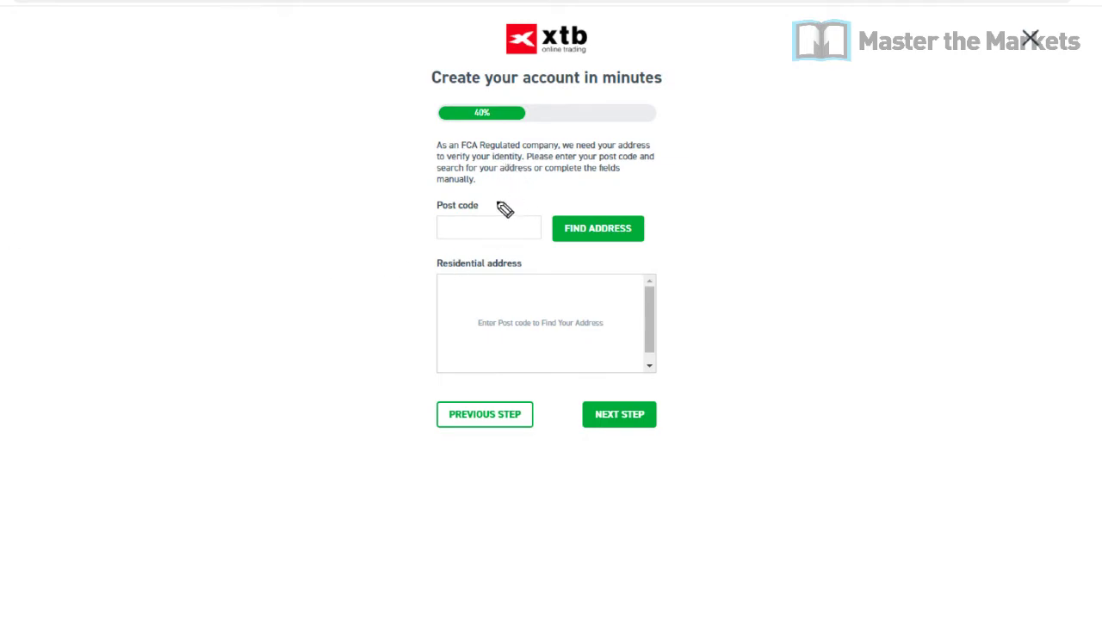
Advance to the 40% Post code / Find Address page.
mouse_move(487, 189)
left_mouse_down()
mouse_move(462, 190)
mouse_move(452, 215)
mouse_move(484, 193)
left_mouse_up()
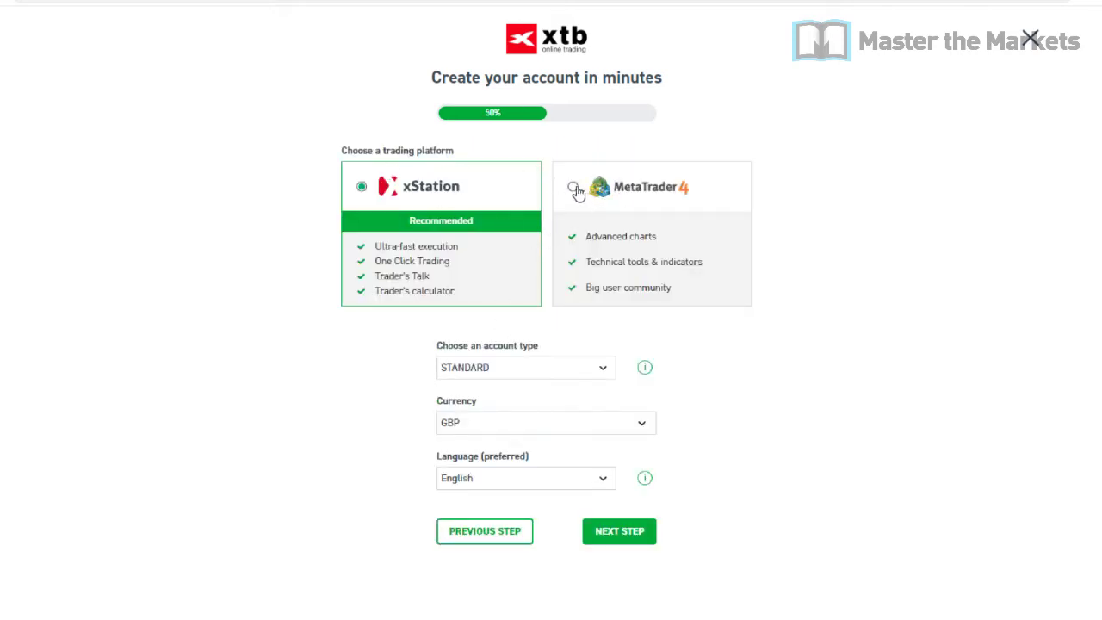
Choose MetaTrader4, switch account type to PRO then back to STANDARD, and continue.
left_click(575, 188)
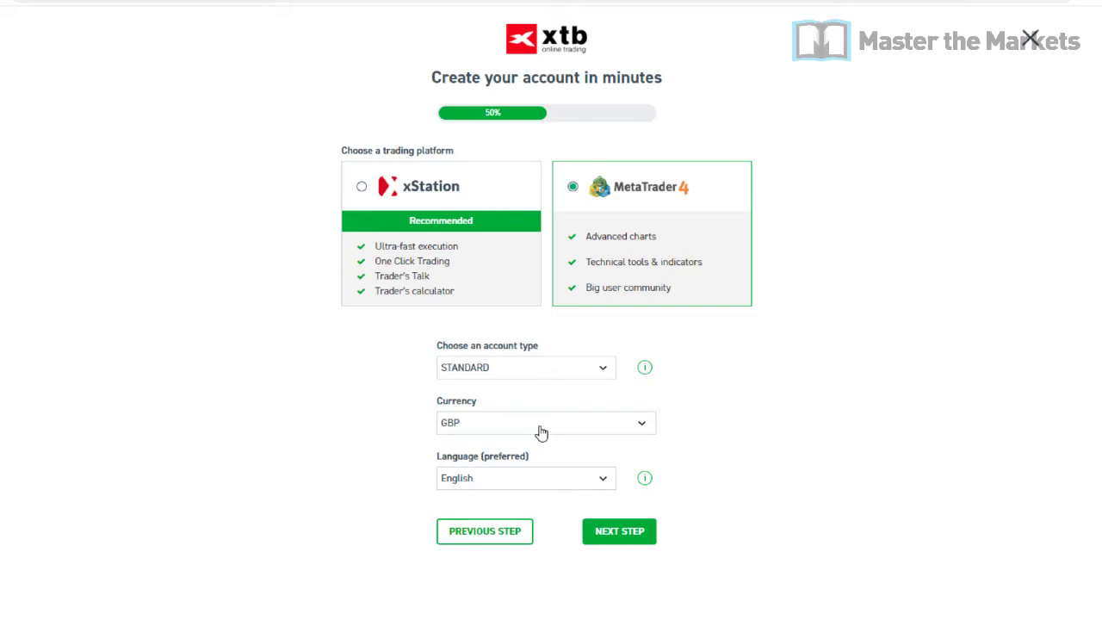
mouse_move(647, 374)
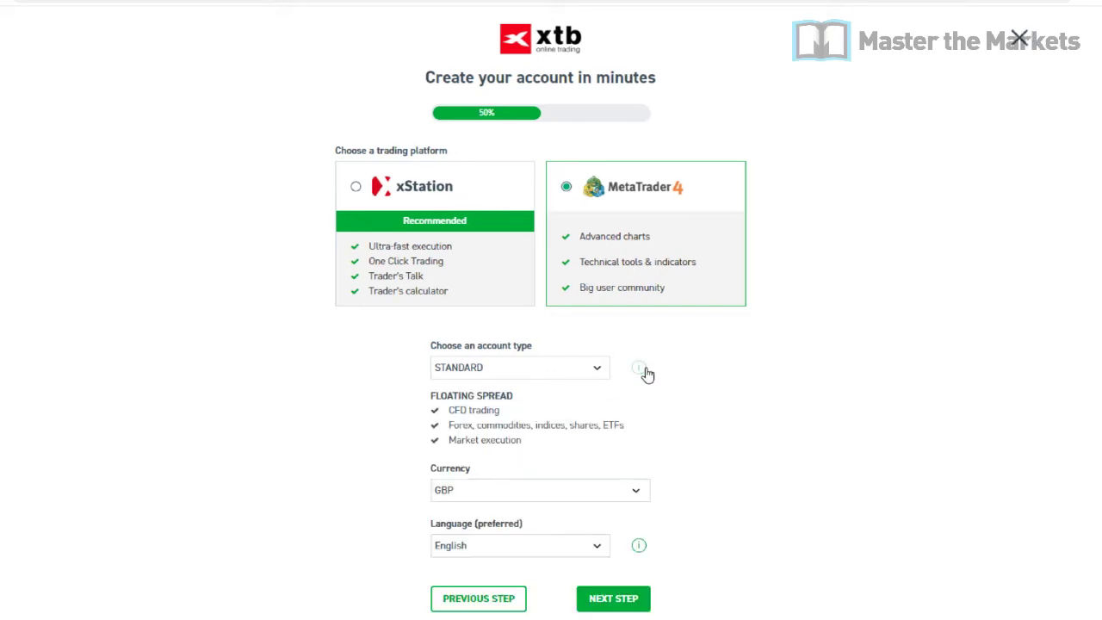
left_click(515, 378)
left_click(496, 402)
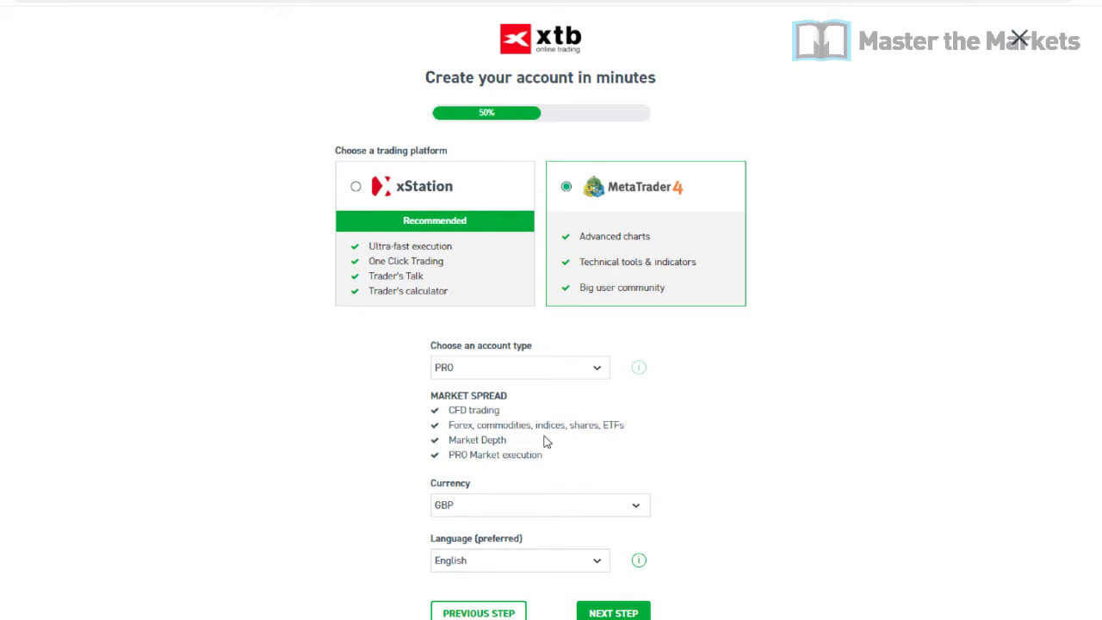
left_click(565, 369)
left_click(597, 389)
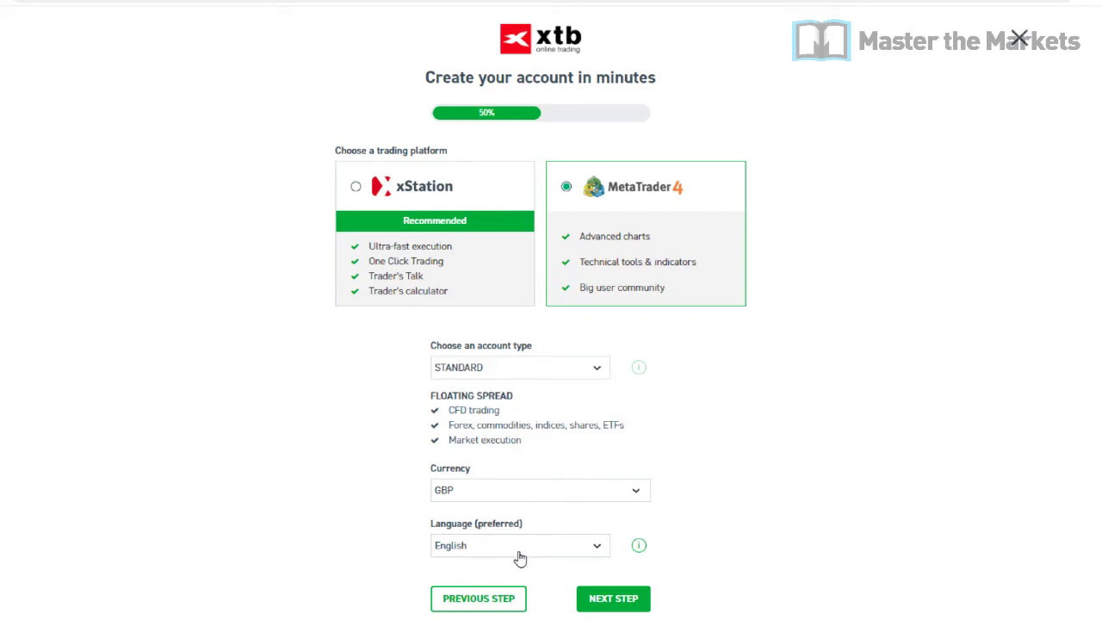
left_click(605, 598)
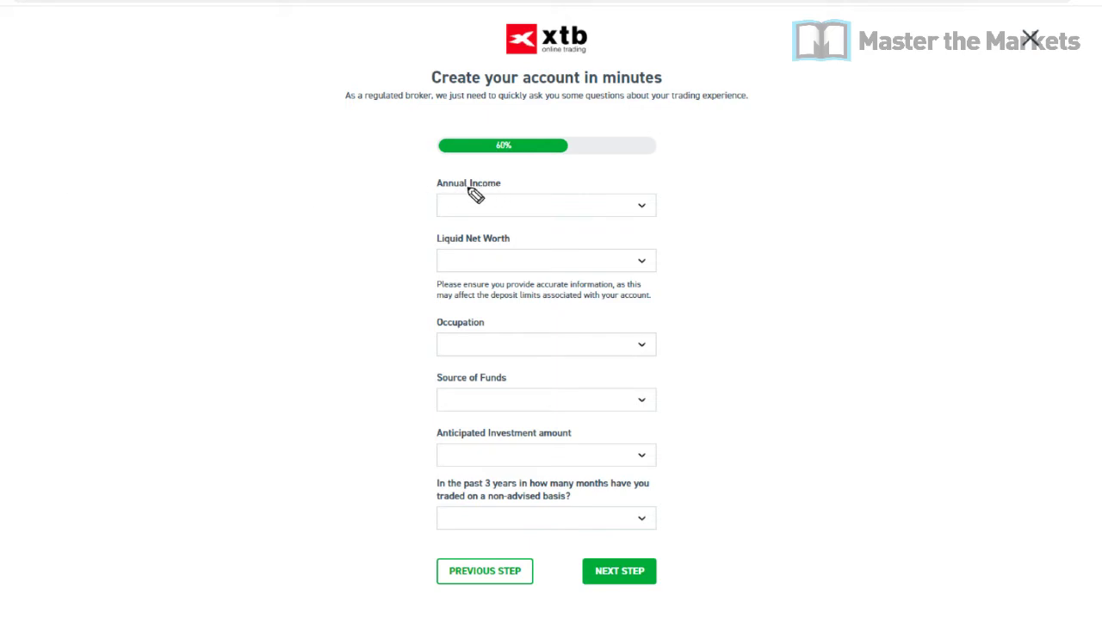
Review the Annual Income, Liquid Net Worth and Occupation options without choosing any.
left_click_drag(459, 187, 482, 188)
left_click_drag(520, 236, 541, 234)
left_click_drag(511, 322, 525, 322)
left_click(645, 210)
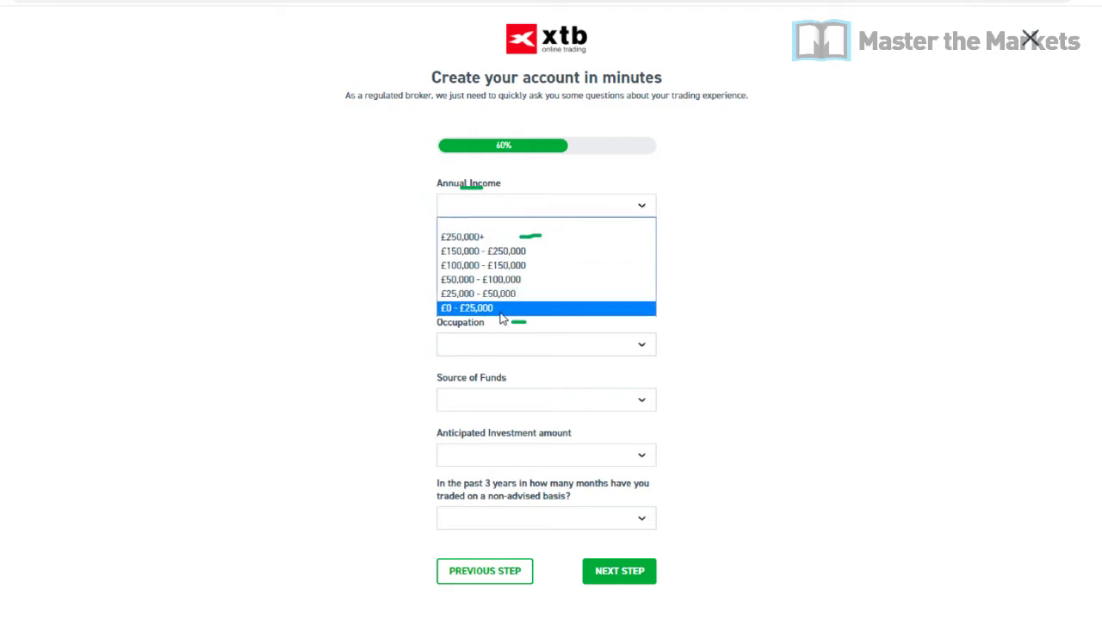
left_click(758, 275)
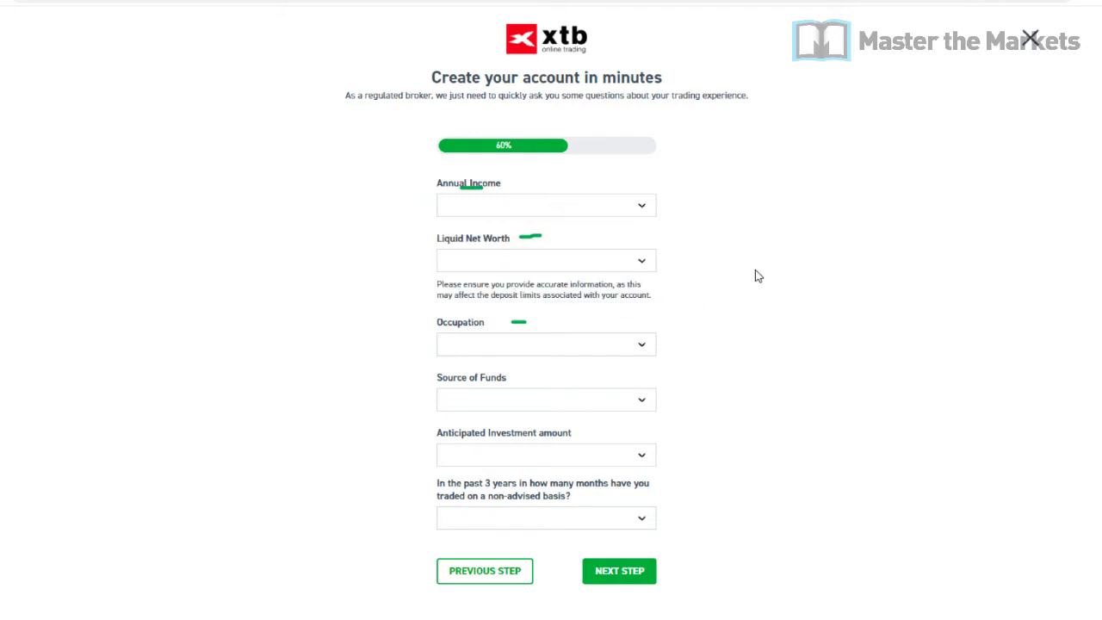
left_click(625, 260)
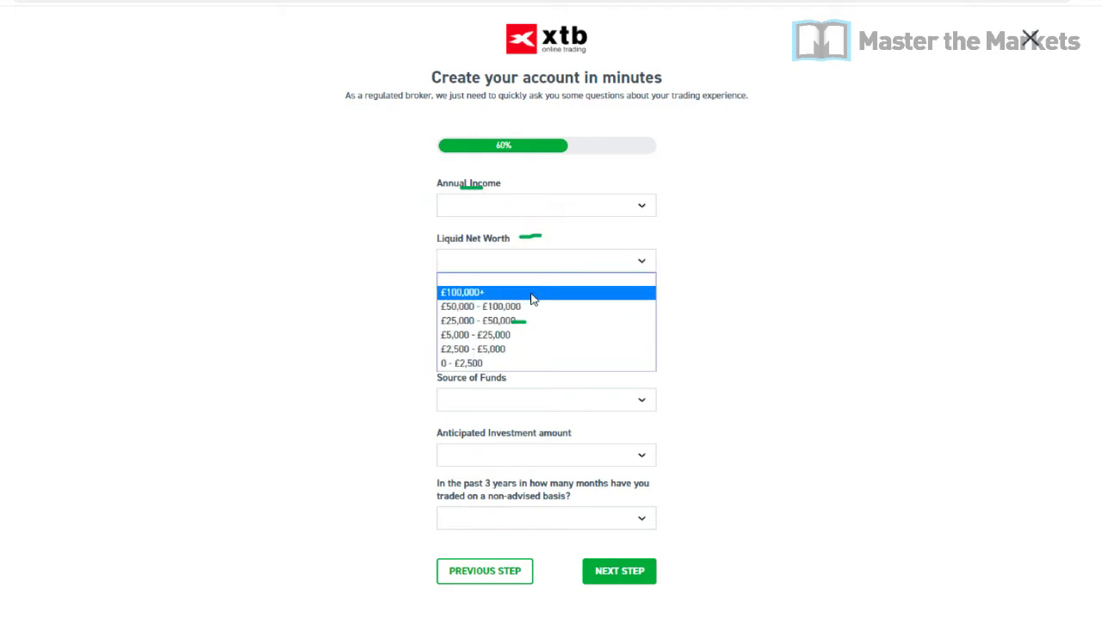
left_click(783, 315)
left_click(621, 349)
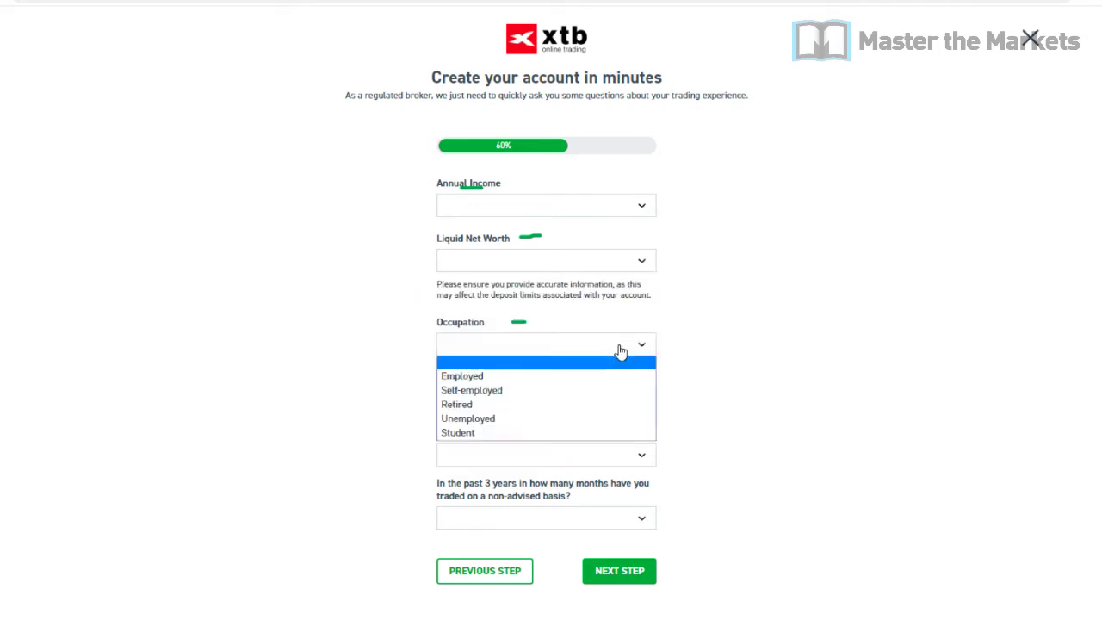
left_click(753, 343)
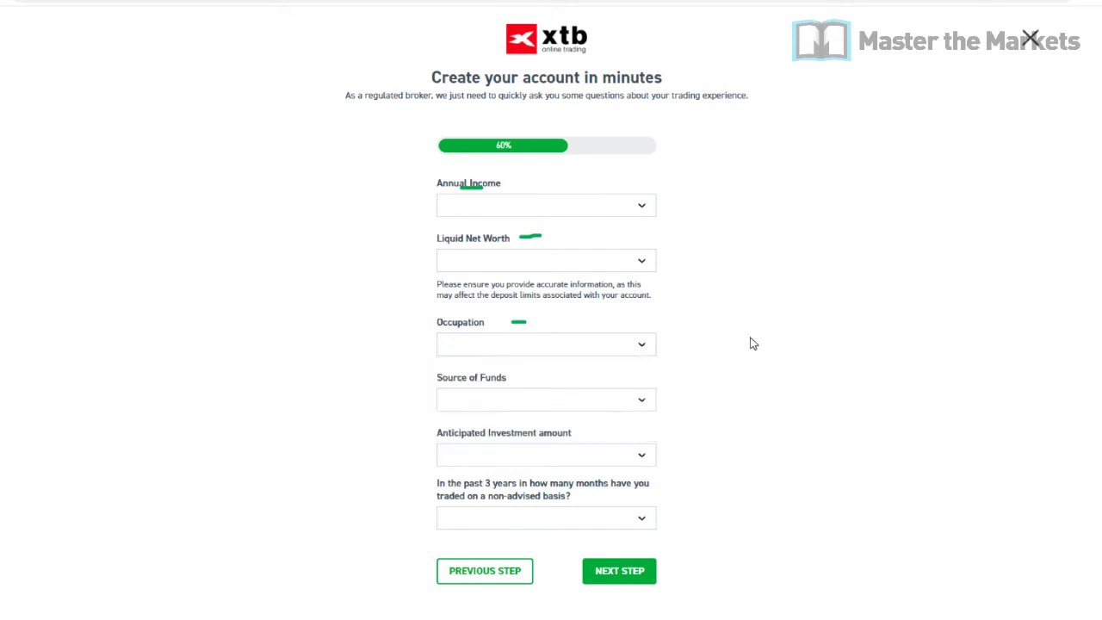
Review the Source of Funds, investment amount and months-traded options without choosing.
left_click(589, 407)
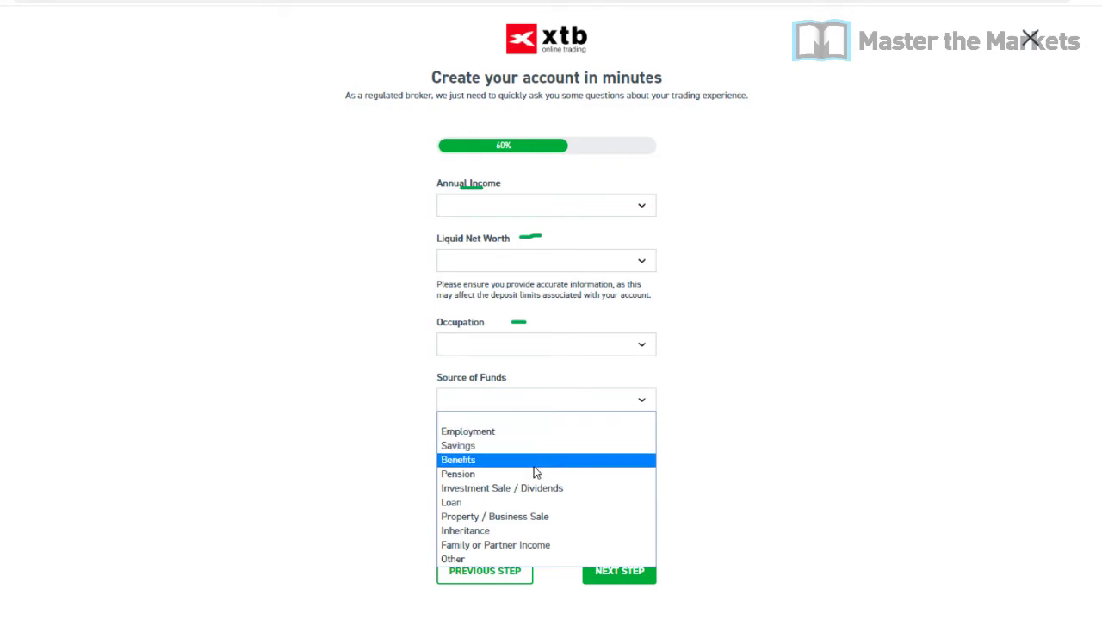
left_click(783, 376)
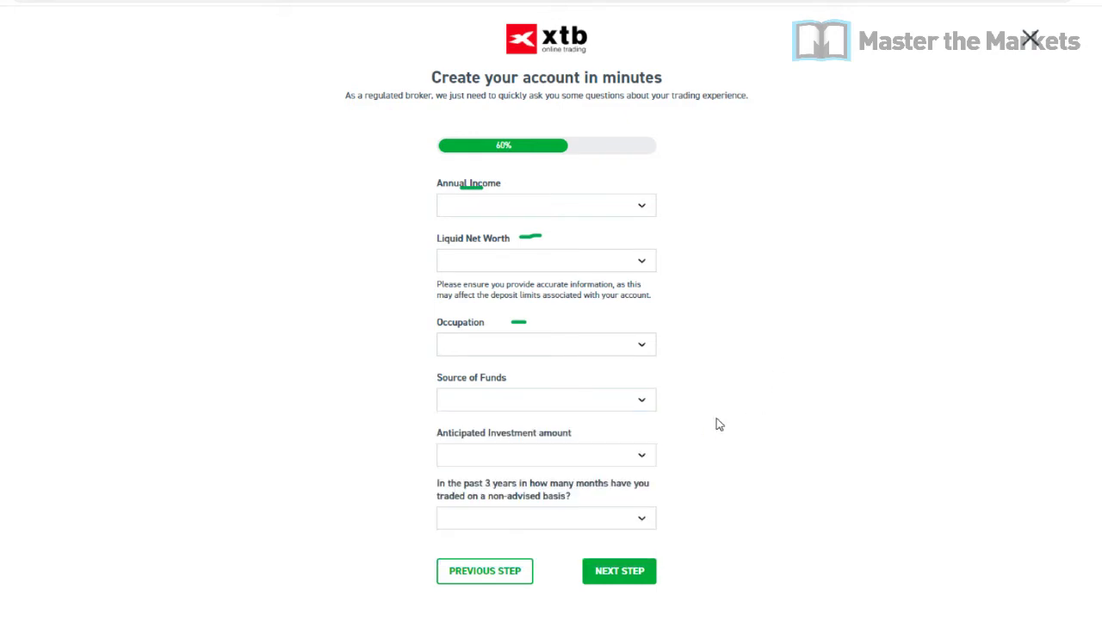
left_click(589, 458)
left_click(590, 457)
left_click(591, 458)
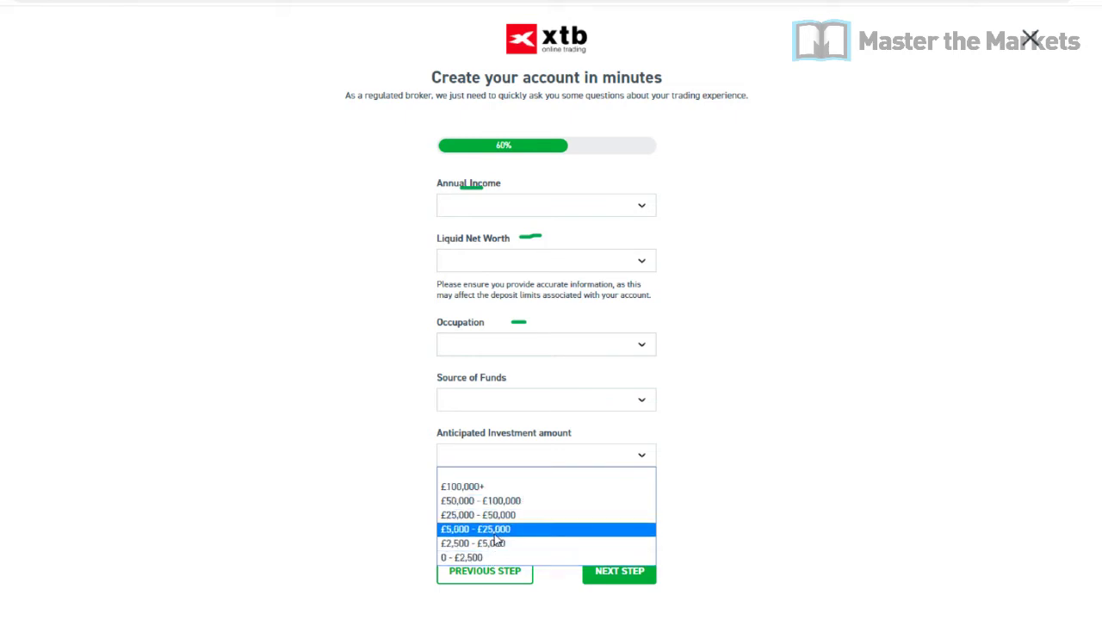
left_click(637, 497)
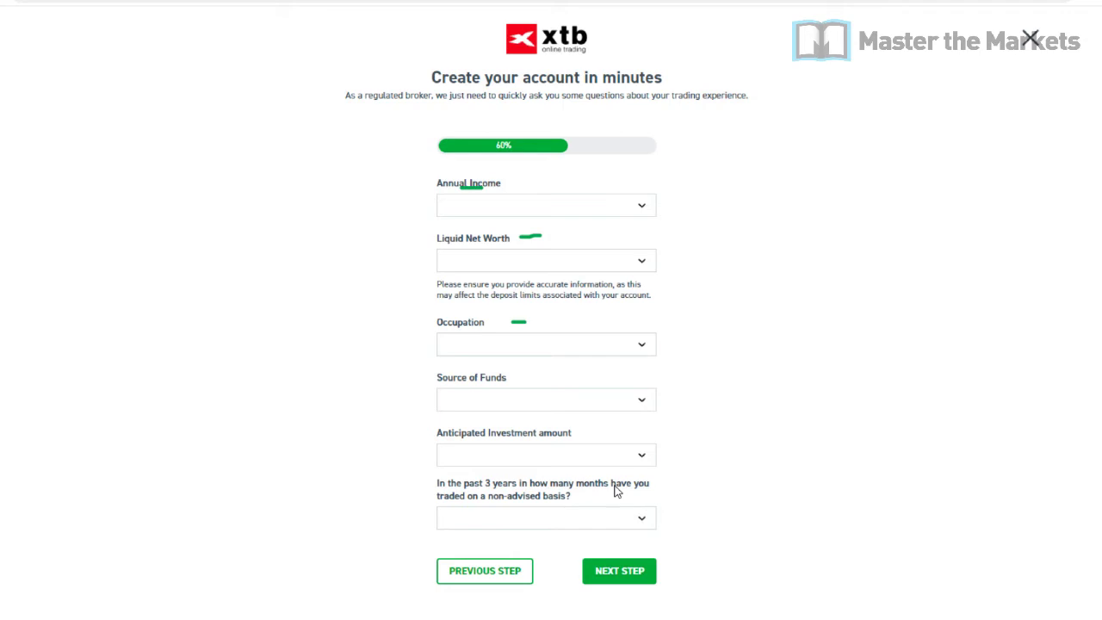
left_click(632, 521)
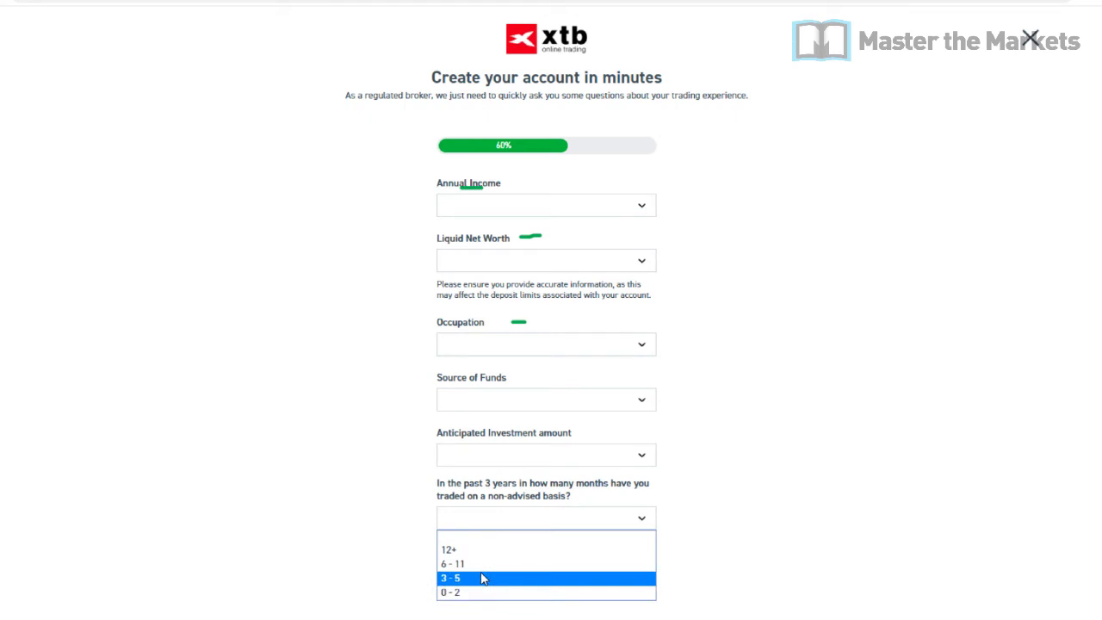
left_click(835, 382)
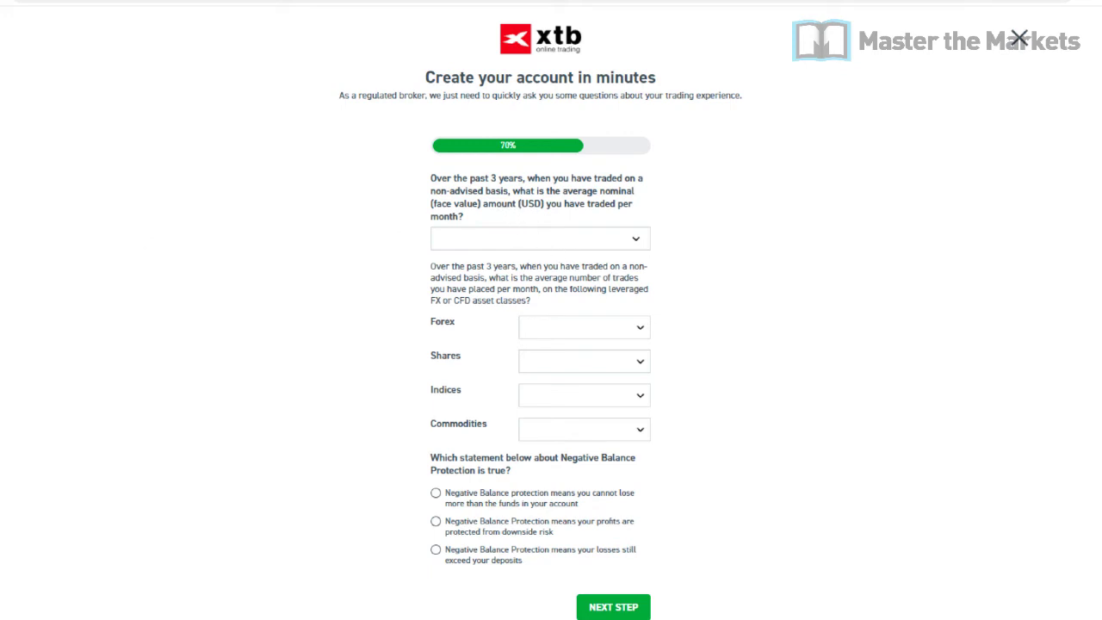
List the monthly traded amount ranges, from 0 - 499,999 to 2,500,000+ USD.
left_click_drag(418, 228, 665, 228)
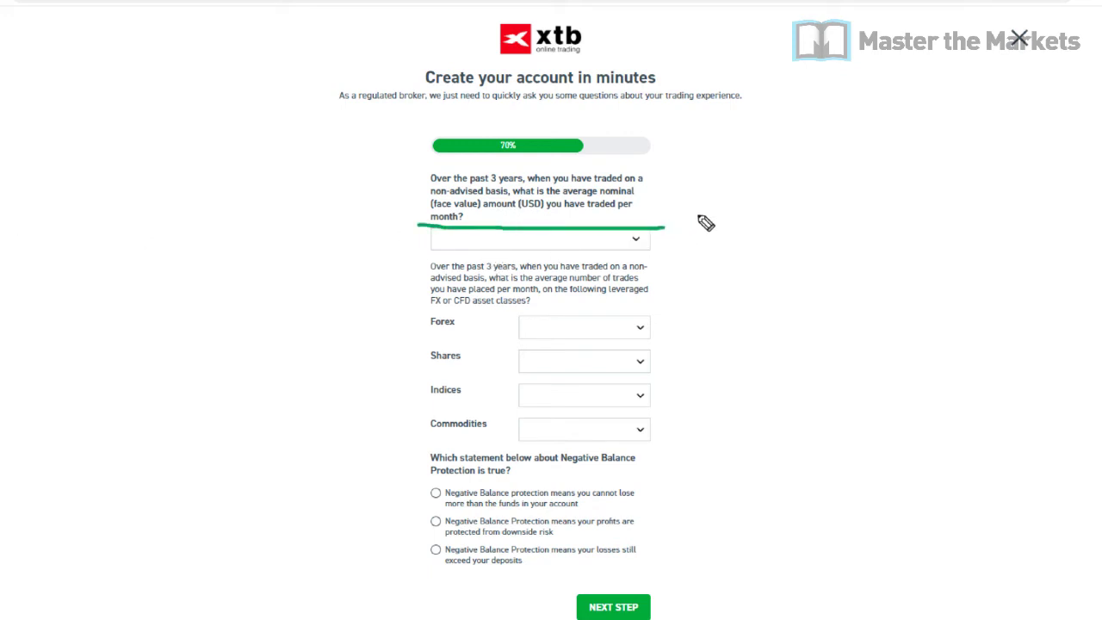
mouse_move(677, 186)
left_mouse_down()
mouse_move(713, 200)
mouse_move(697, 217)
left_mouse_up()
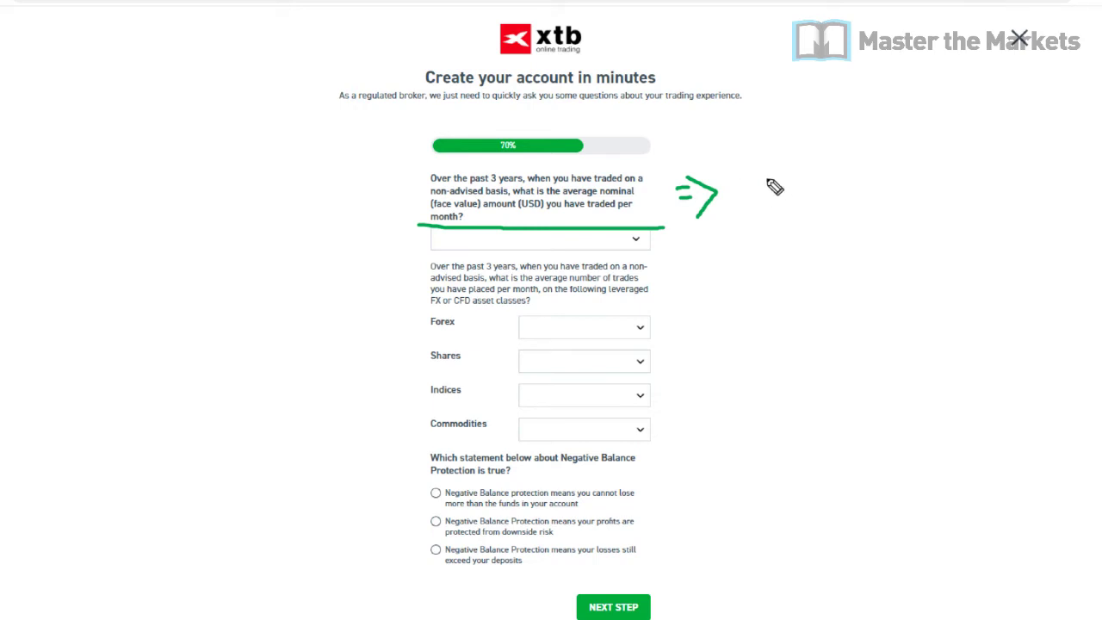
mouse_move(765, 163)
left_mouse_down()
mouse_move(779, 187)
mouse_move(843, 165)
mouse_move(851, 178)
mouse_move(858, 167)
mouse_move(915, 184)
mouse_move(932, 170)
mouse_move(925, 227)
mouse_move(950, 218)
left_mouse_up()
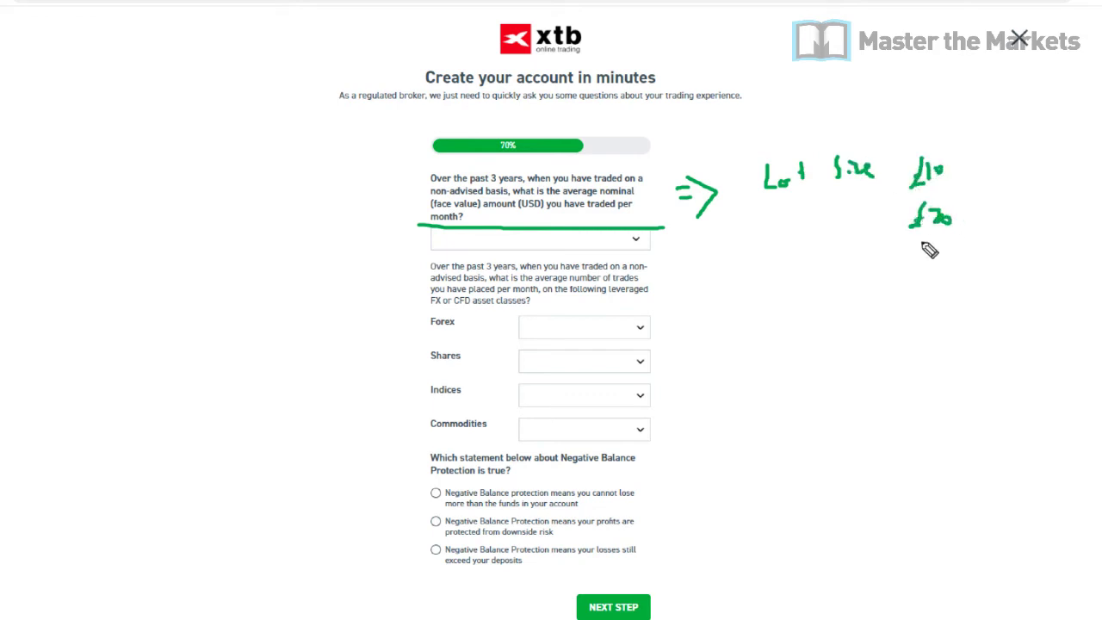
mouse_move(892, 250)
left_mouse_down()
mouse_move(891, 268)
mouse_move(922, 268)
mouse_move(990, 253)
left_mouse_up()
mouse_move(988, 245)
left_mouse_down()
mouse_move(1009, 252)
mouse_move(997, 267)
left_mouse_up()
mouse_move(1022, 247)
left_mouse_down()
mouse_move(1019, 267)
mouse_move(1060, 252)
mouse_move(1069, 270)
left_mouse_up()
left_click_drag(1083, 250, 1084, 270)
left_click_drag(1038, 303, 1090, 303)
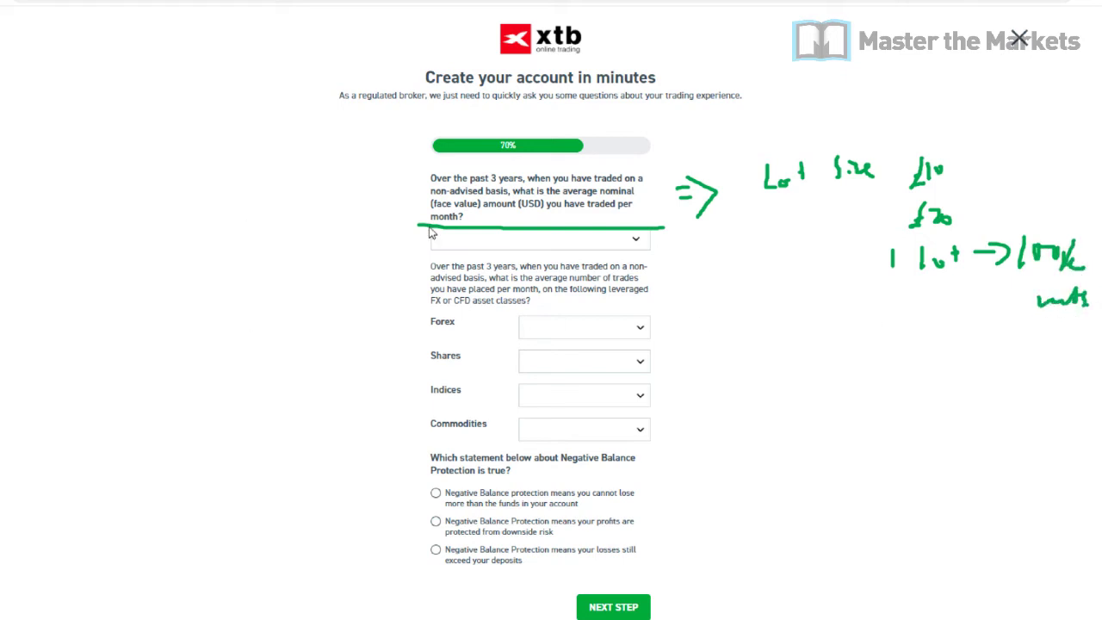
left_click(631, 241)
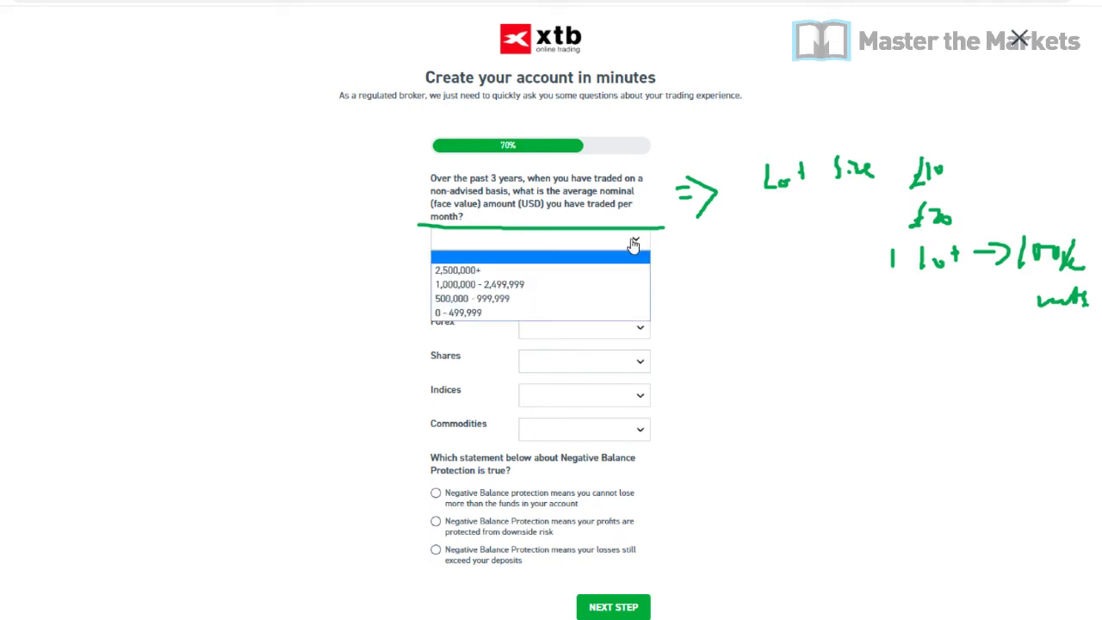
Pick 0 - 499,999 monthly amount and set Forex, Shares, Indices and Commodities to 0 - 10.
left_click(465, 314)
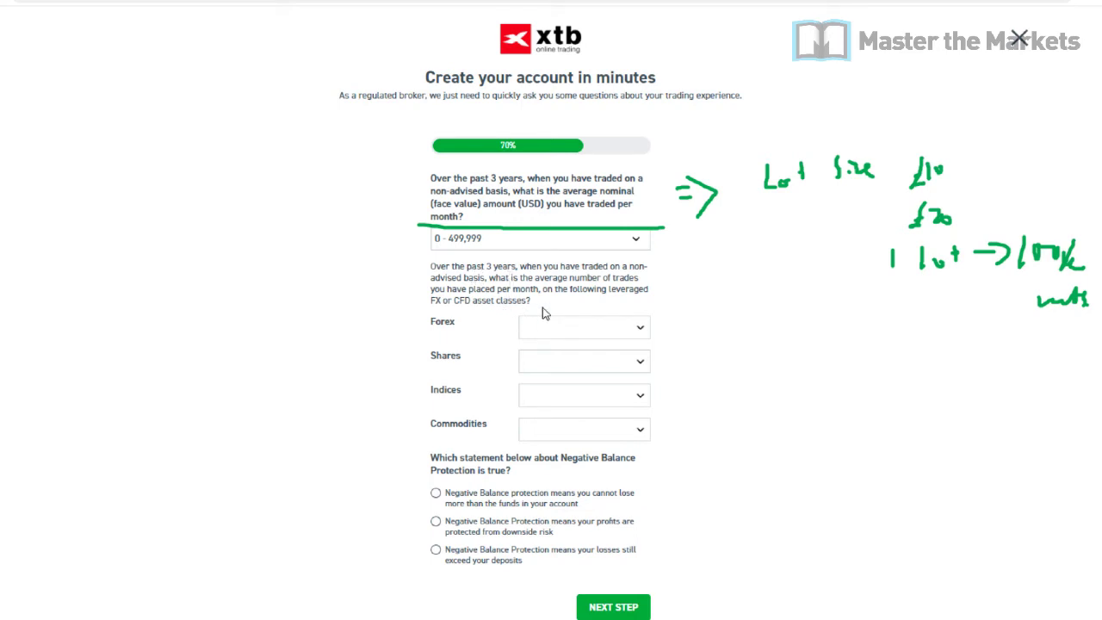
left_click(596, 338)
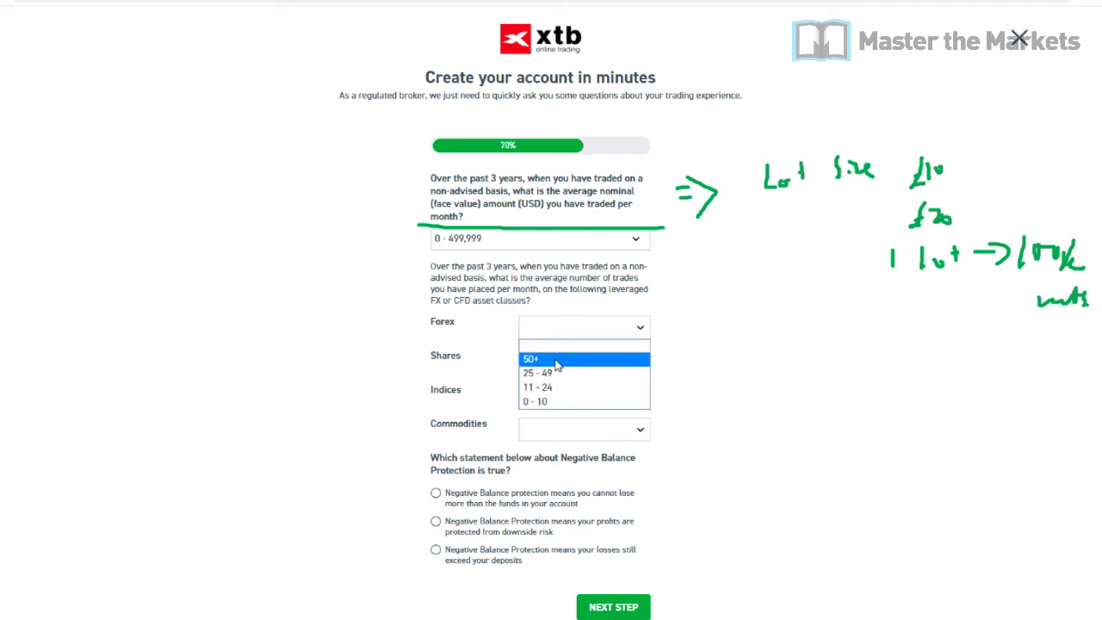
left_click(561, 401)
left_click(567, 329)
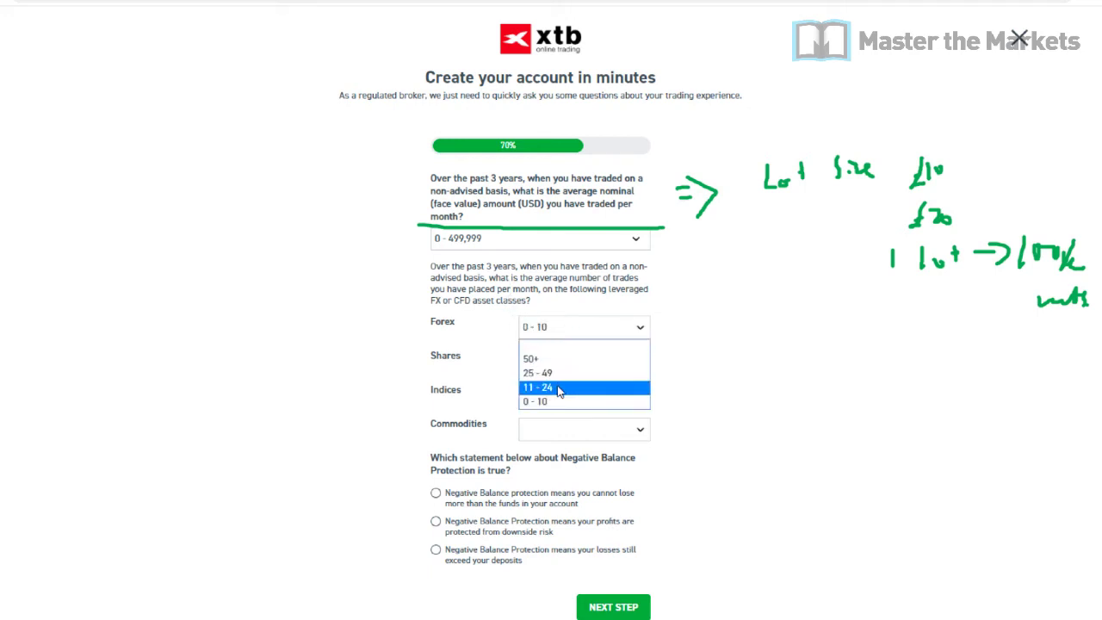
left_click(547, 401)
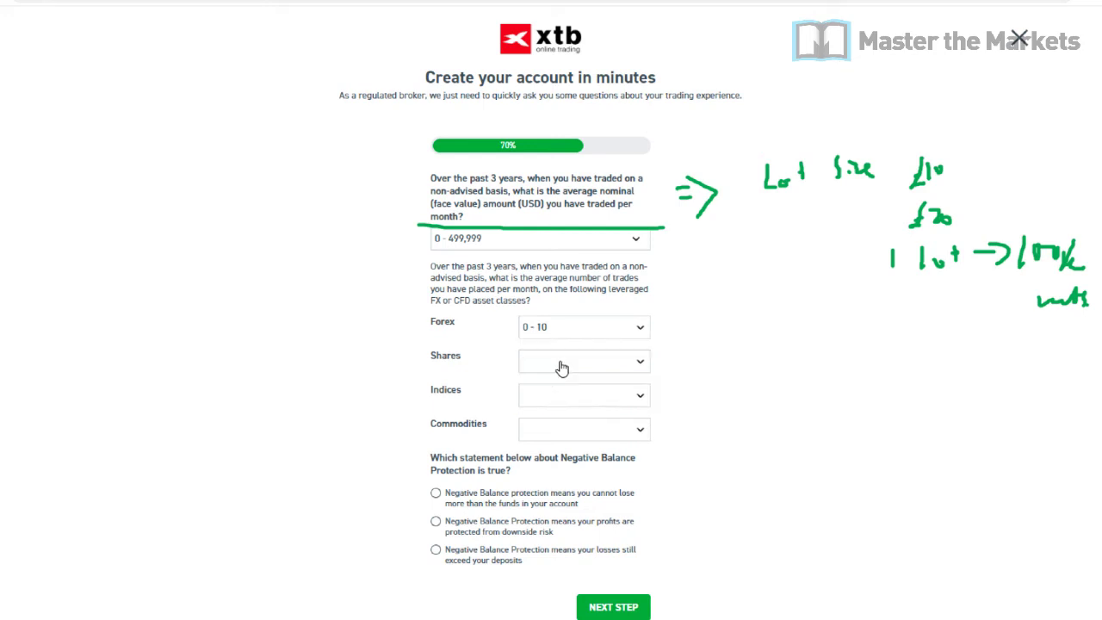
left_click(561, 362)
left_click(542, 434)
left_click(551, 397)
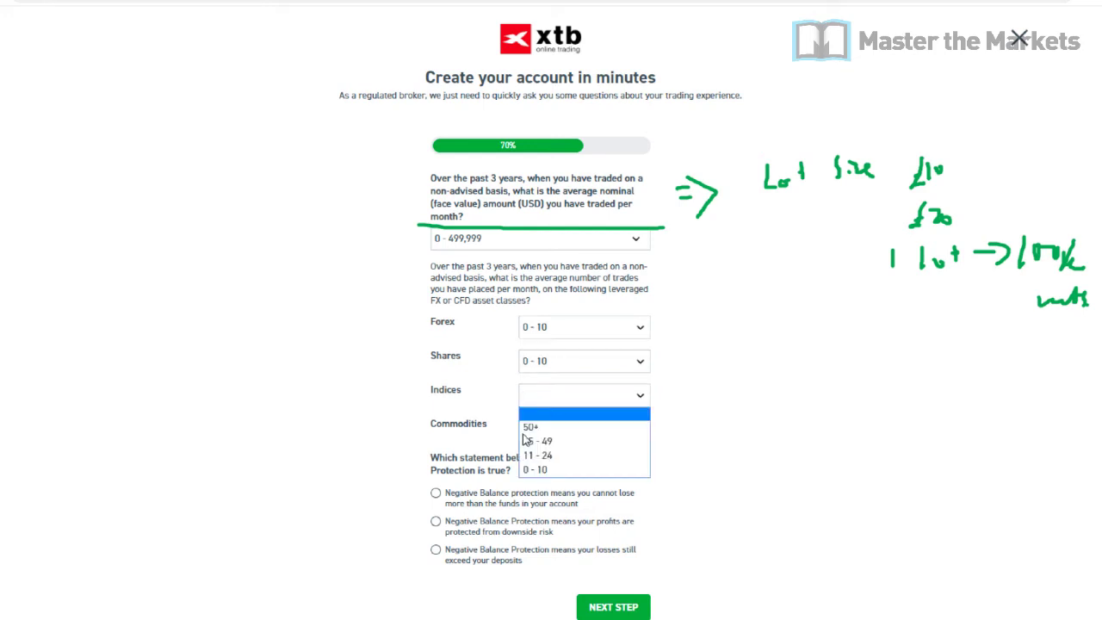
left_click(541, 470)
left_click(544, 437)
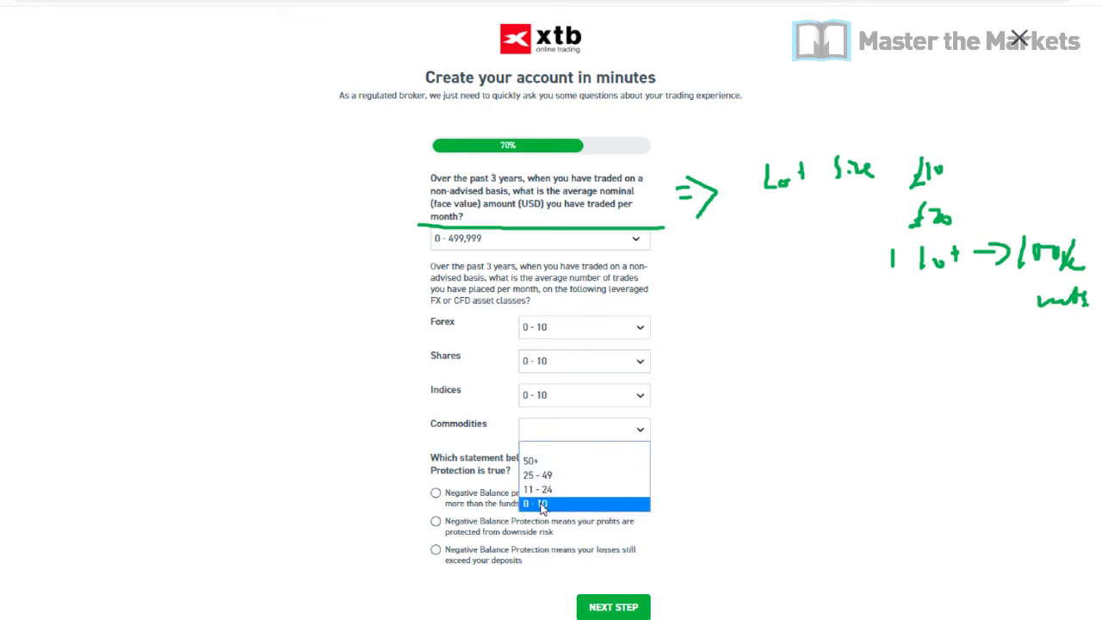
left_click(559, 503)
Change Forex trades per month to 50+ and Shares to 25 - 49.
scroll(580, 405, "down", 1)
left_click(571, 305)
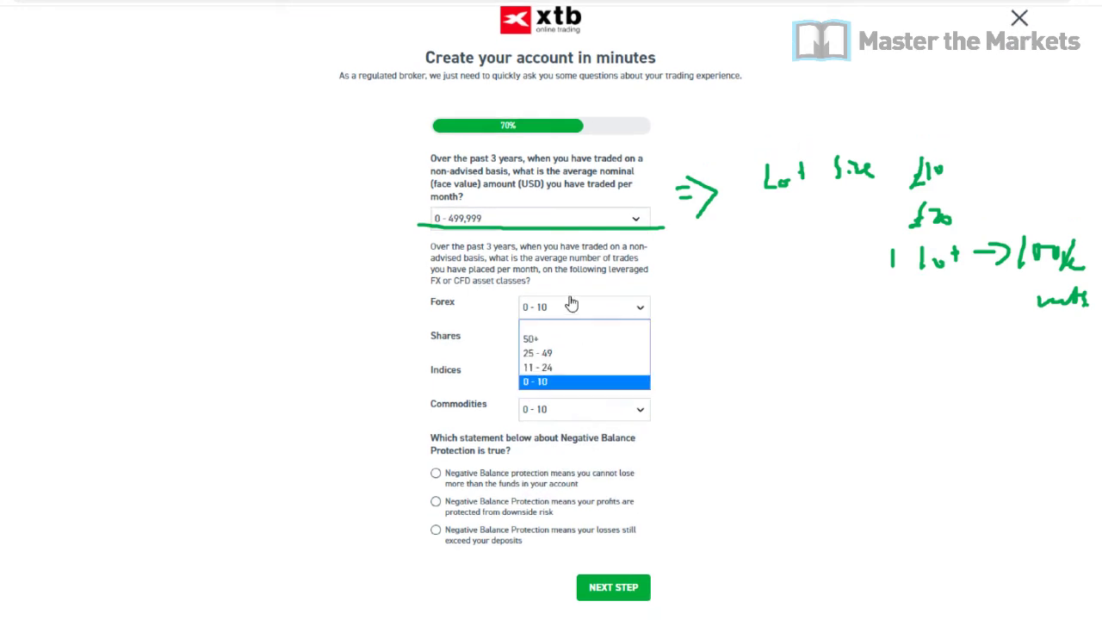
left_click(545, 340)
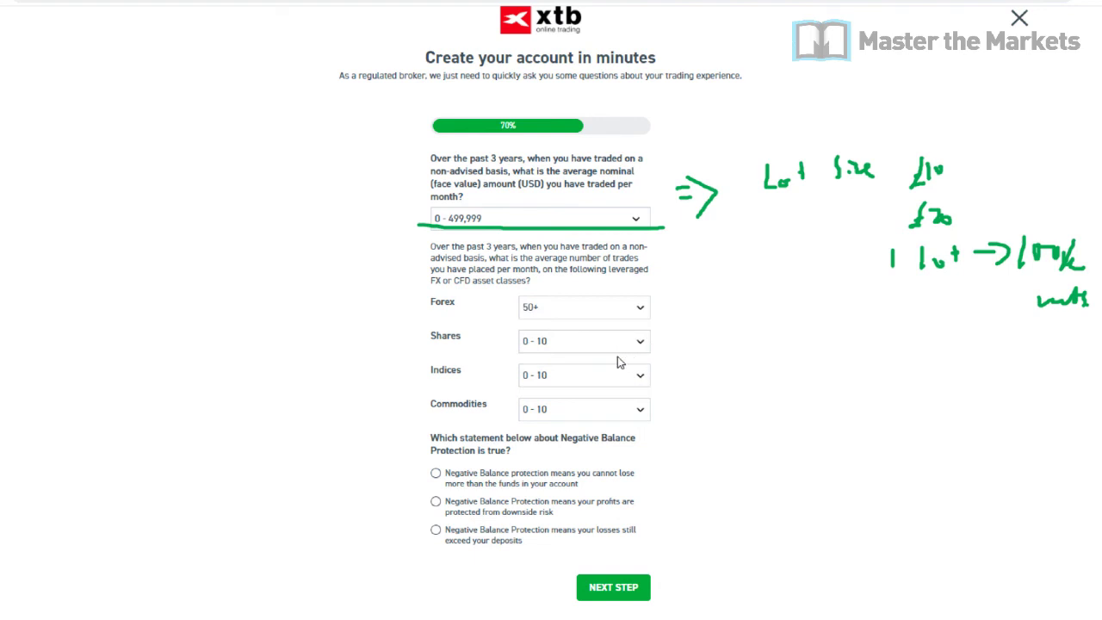
left_click(612, 351)
key("Escape")
key("Down")
key("Down")
key("Escape")
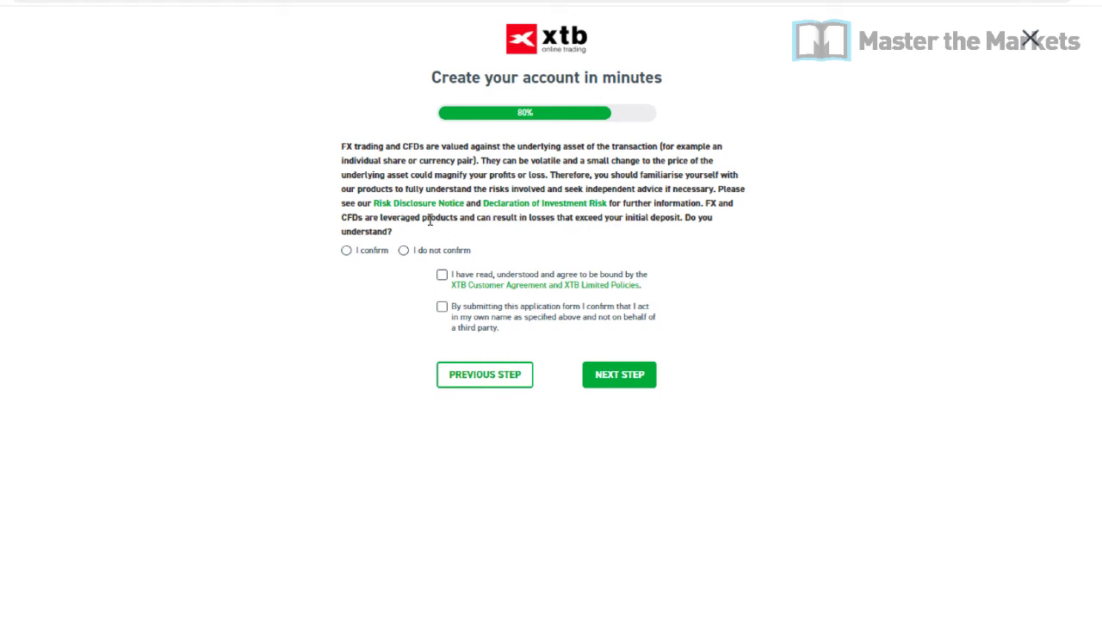
Confirm the leveraged-risk warning and accept the Customer Agreement and own-name application statements.
left_click(346, 249)
left_click(442, 275)
left_click(441, 310)
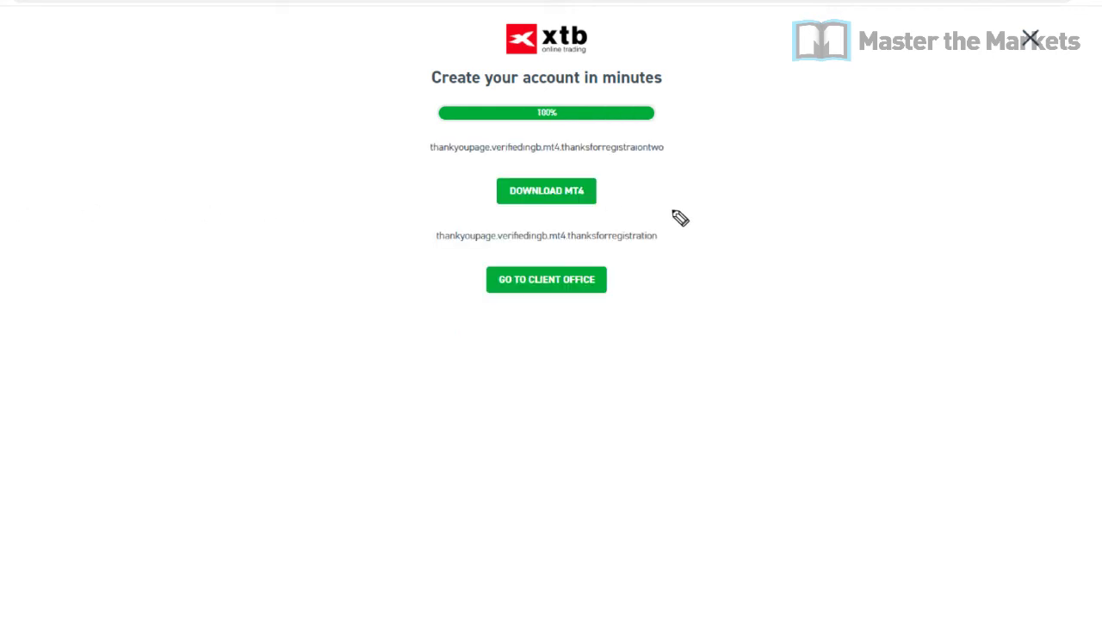
Bring up the 'Your XTB application: Activation required' email with xStation login details in Outlook.
left_click_drag(468, 94, 684, 93)
mouse_move(511, 134)
left_mouse_down()
mouse_move(688, 138)
mouse_move(685, 115)
mouse_move(820, 61)
left_mouse_up()
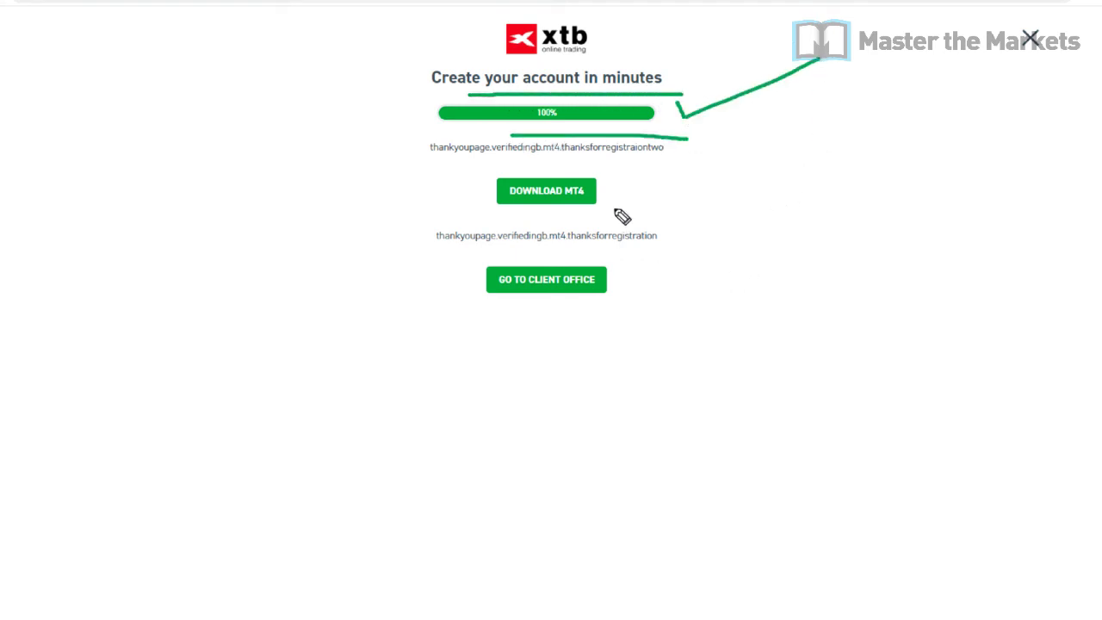
mouse_move(617, 169)
left_mouse_down()
mouse_move(500, 163)
mouse_move(625, 224)
mouse_move(615, 193)
left_mouse_up()
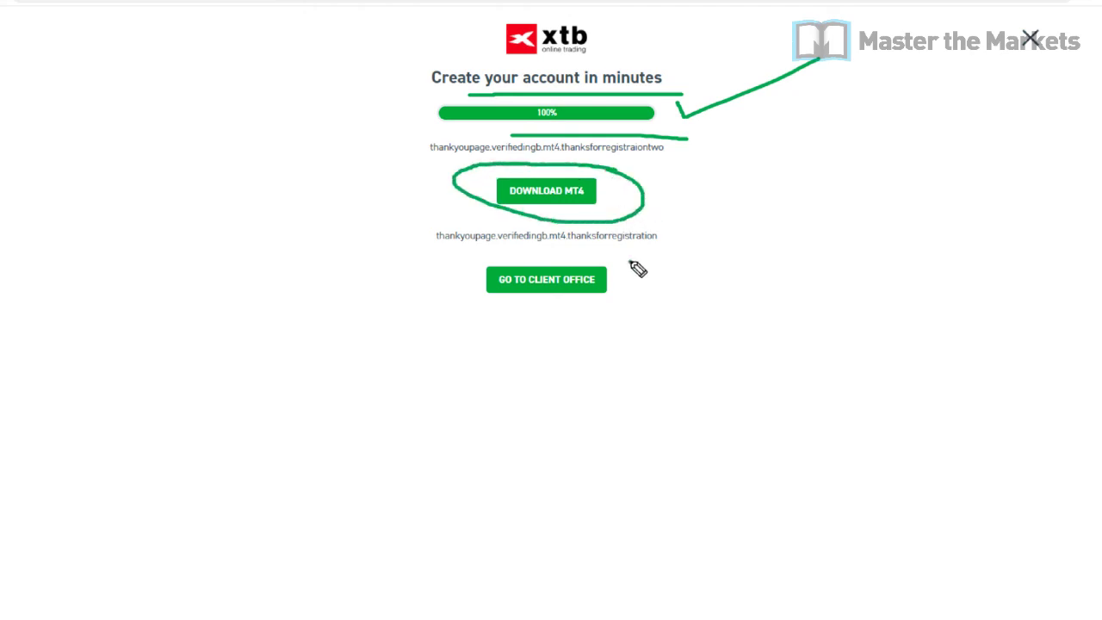
mouse_move(637, 269)
left_mouse_down()
mouse_move(516, 255)
mouse_move(570, 329)
mouse_move(628, 257)
mouse_move(662, 276)
mouse_move(654, 293)
mouse_move(685, 284)
mouse_move(669, 311)
left_mouse_up()
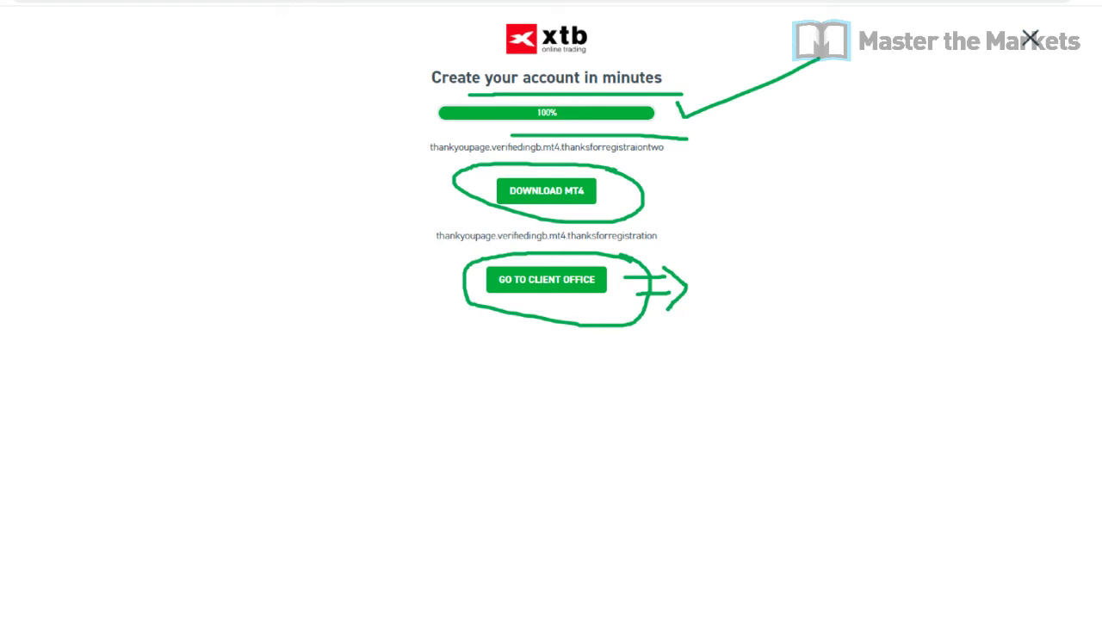
key("Escape")
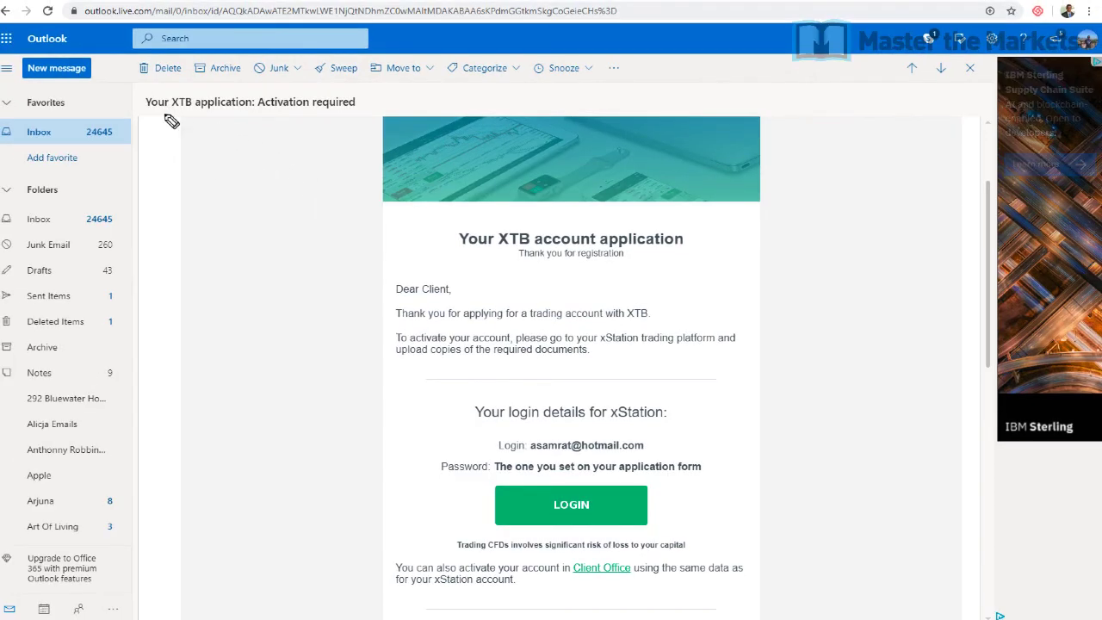
Review the xStation email, then open the next XTB email with Client Office login details.
left_click_drag(164, 114, 310, 115)
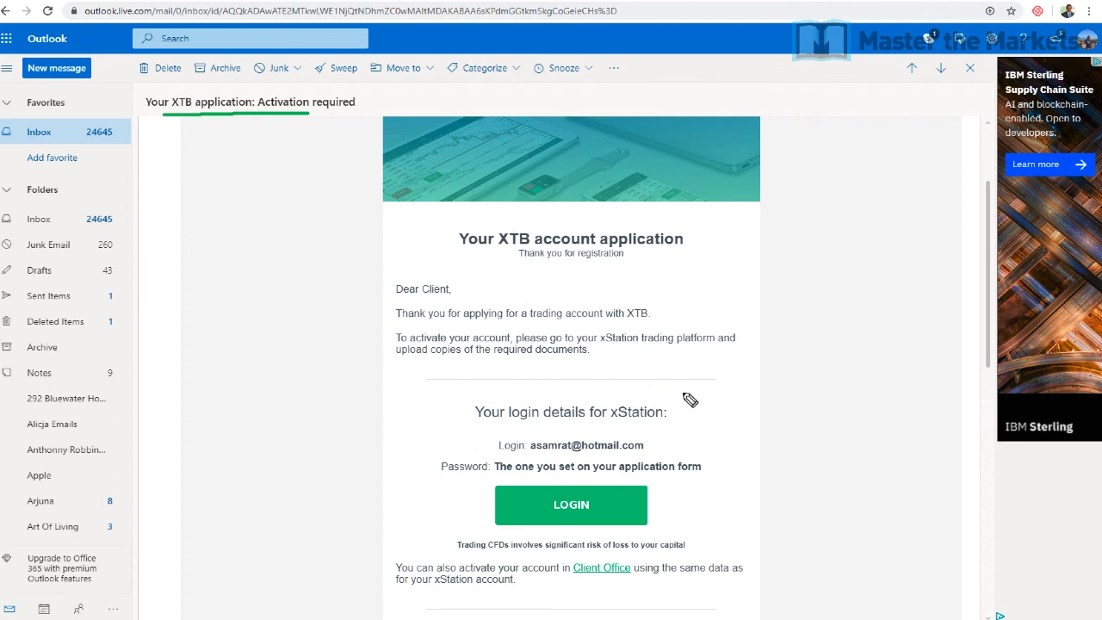
mouse_move(683, 395)
left_mouse_down()
mouse_move(693, 427)
mouse_move(669, 441)
mouse_move(691, 447)
left_mouse_up()
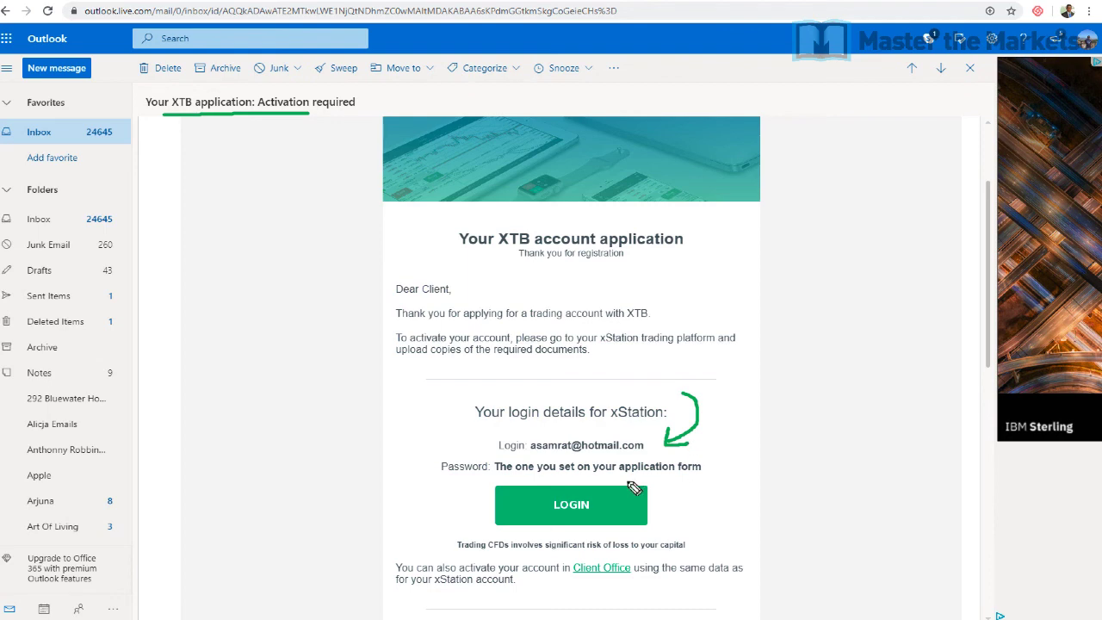
left_click_drag(479, 480, 691, 482)
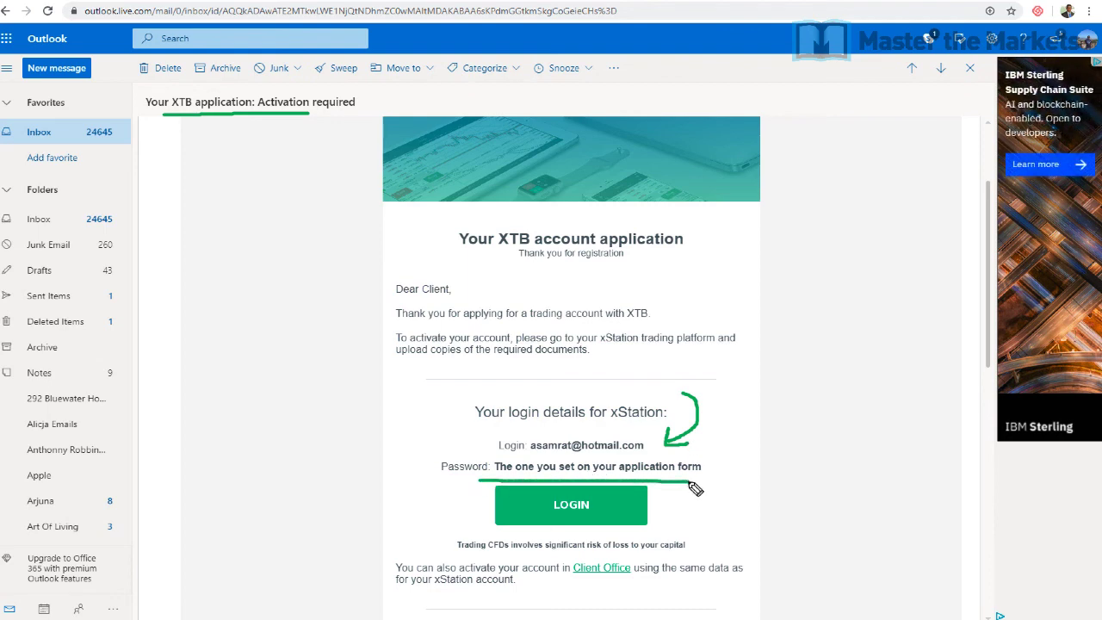
mouse_move(715, 473)
left_mouse_down()
mouse_move(658, 499)
mouse_move(683, 517)
left_mouse_up()
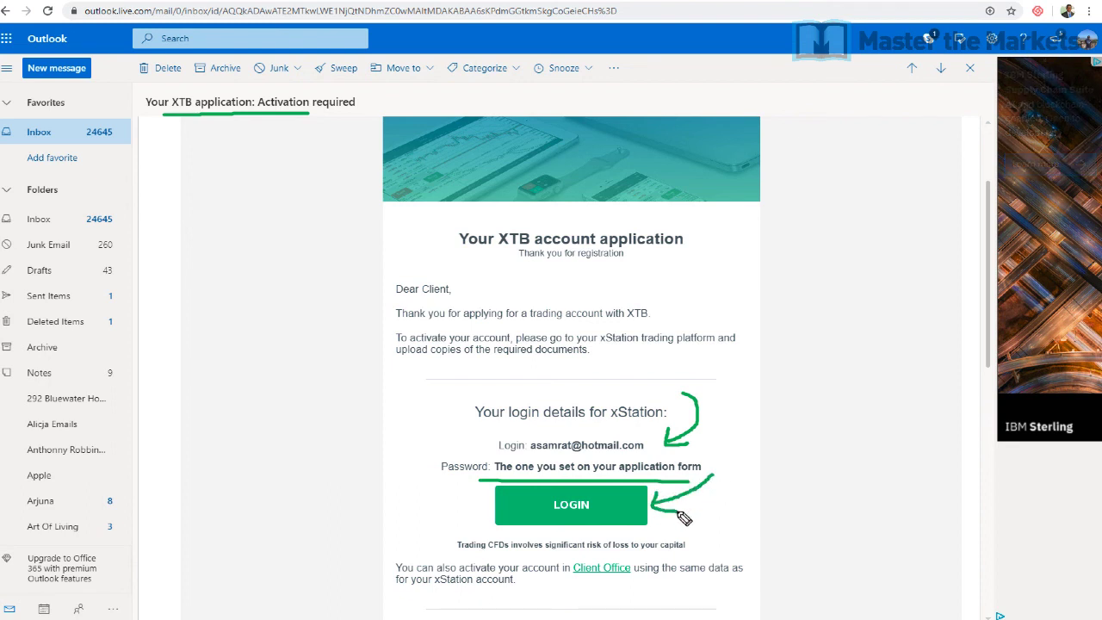
left_click_drag(596, 426, 689, 430)
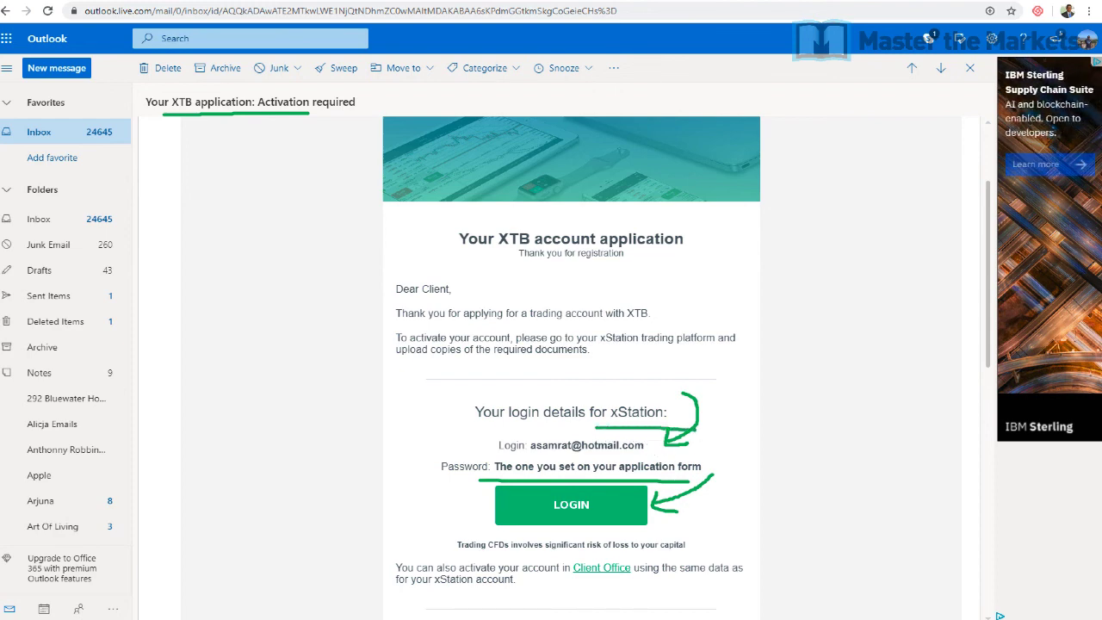
key("Escape")
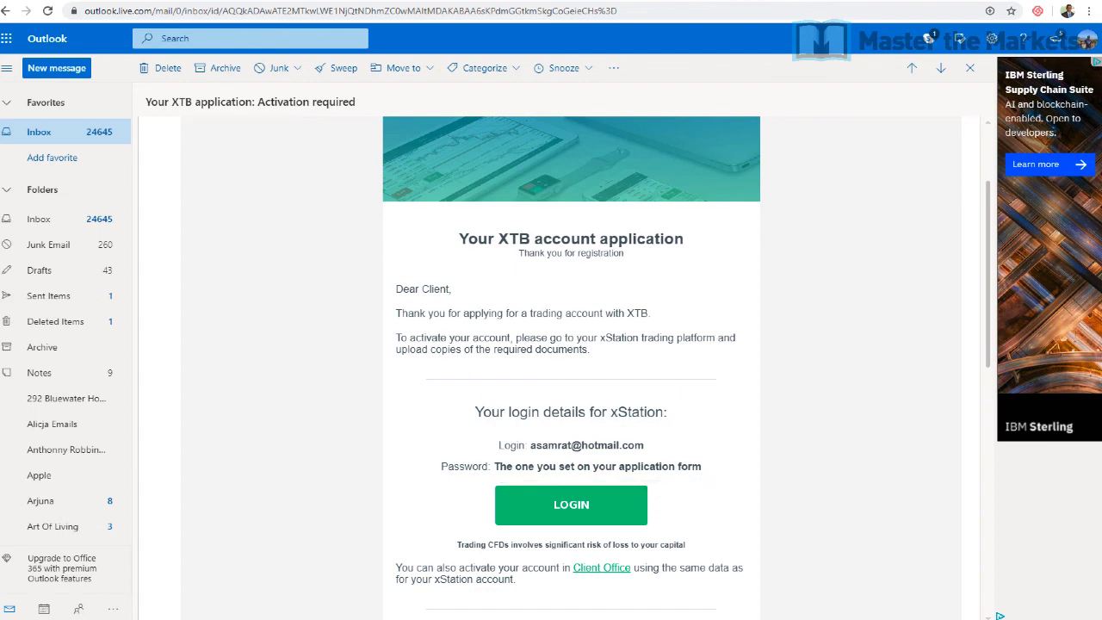
key("ctrl+comma")
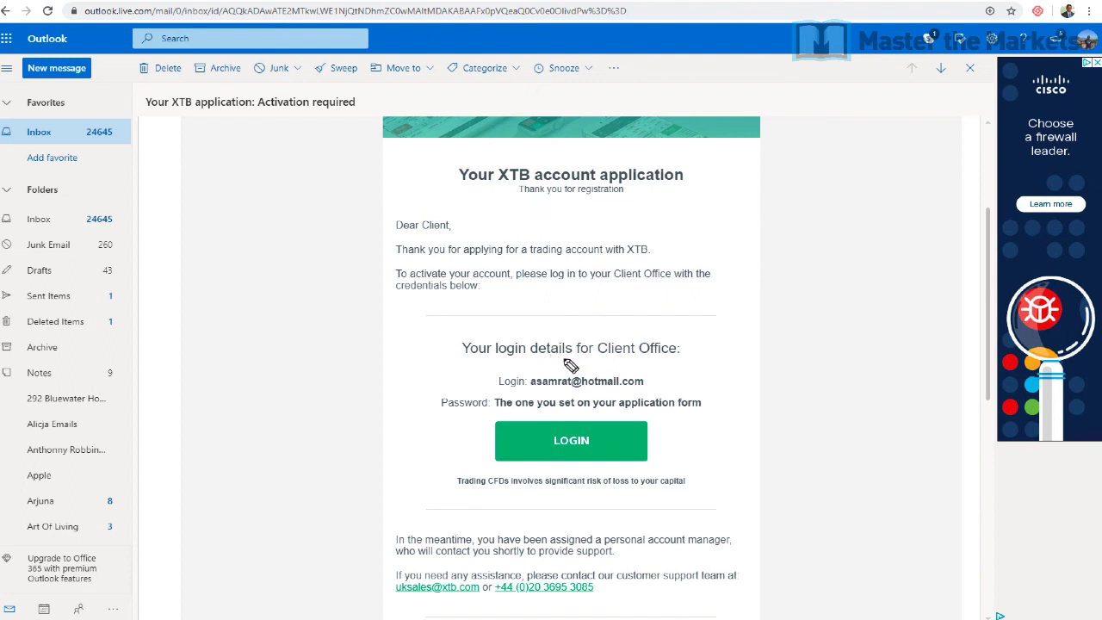
left_click_drag(552, 359, 673, 360)
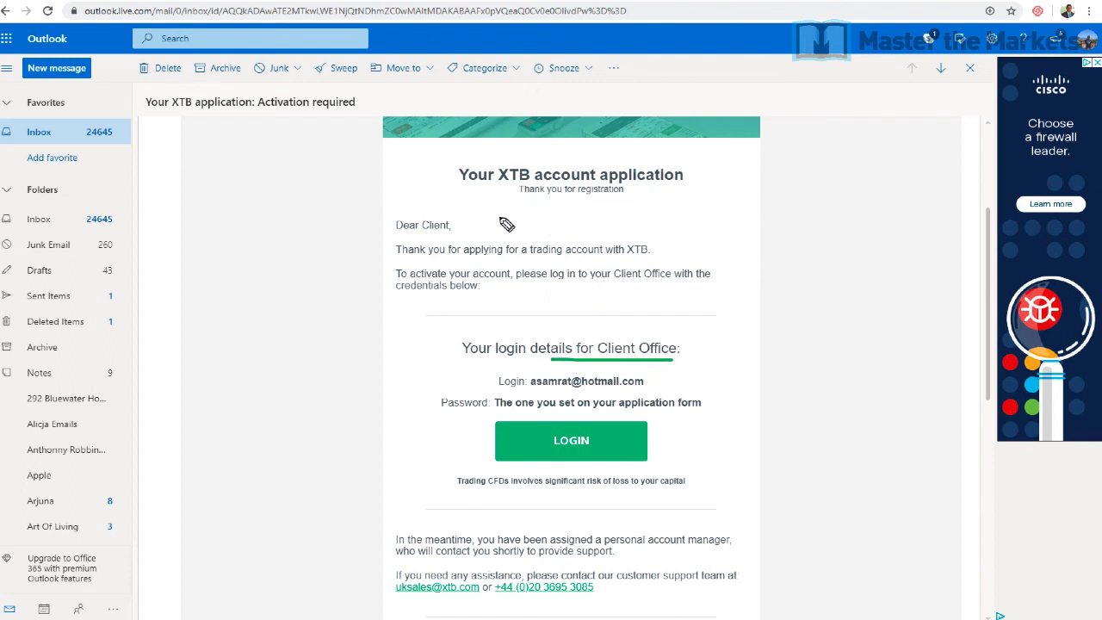
left_click_drag(492, 194, 636, 195)
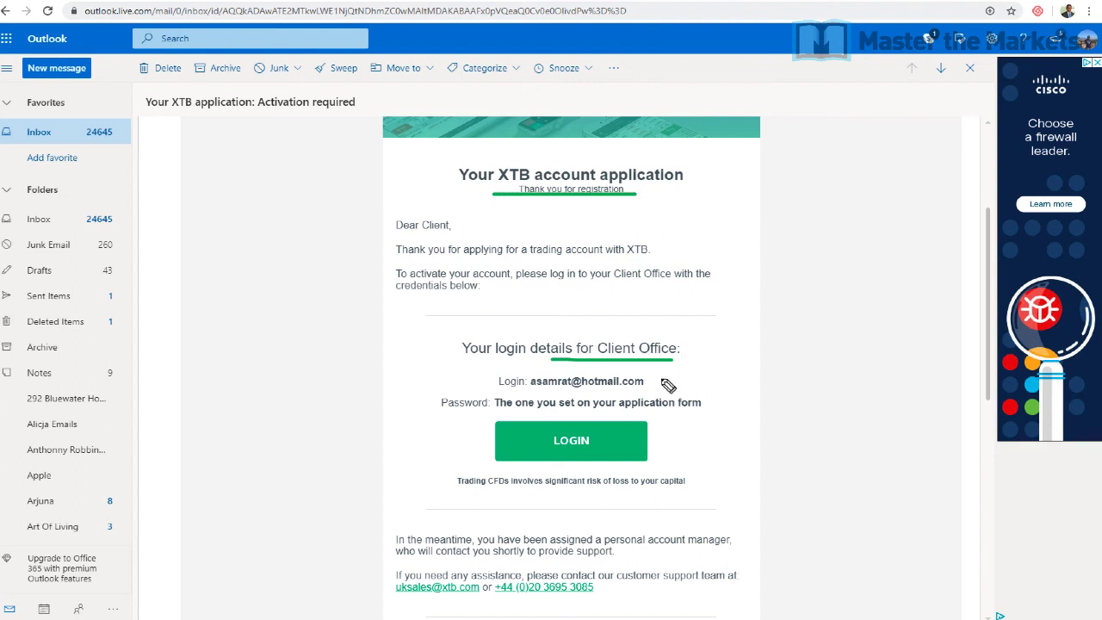
mouse_move(663, 379)
left_mouse_down()
mouse_move(680, 375)
mouse_move(661, 379)
mouse_move(715, 397)
mouse_move(664, 439)
mouse_move(681, 455)
left_mouse_up()
left_click(714, 419)
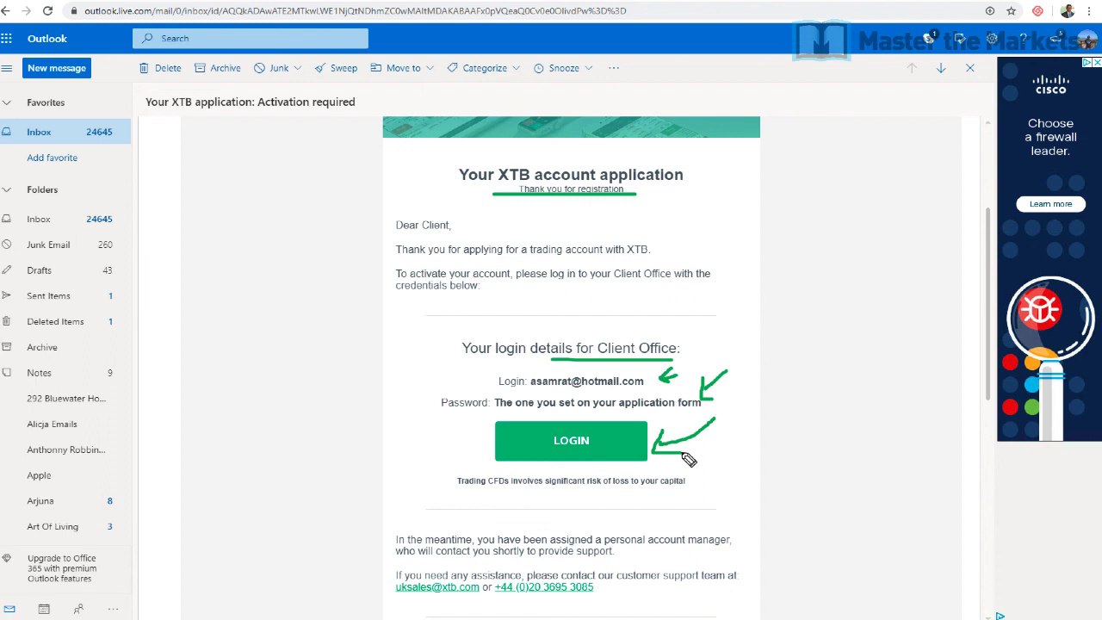
mouse_move(755, 239)
left_mouse_down()
mouse_move(736, 247)
mouse_move(770, 255)
mouse_move(804, 239)
mouse_move(851, 238)
left_mouse_up()
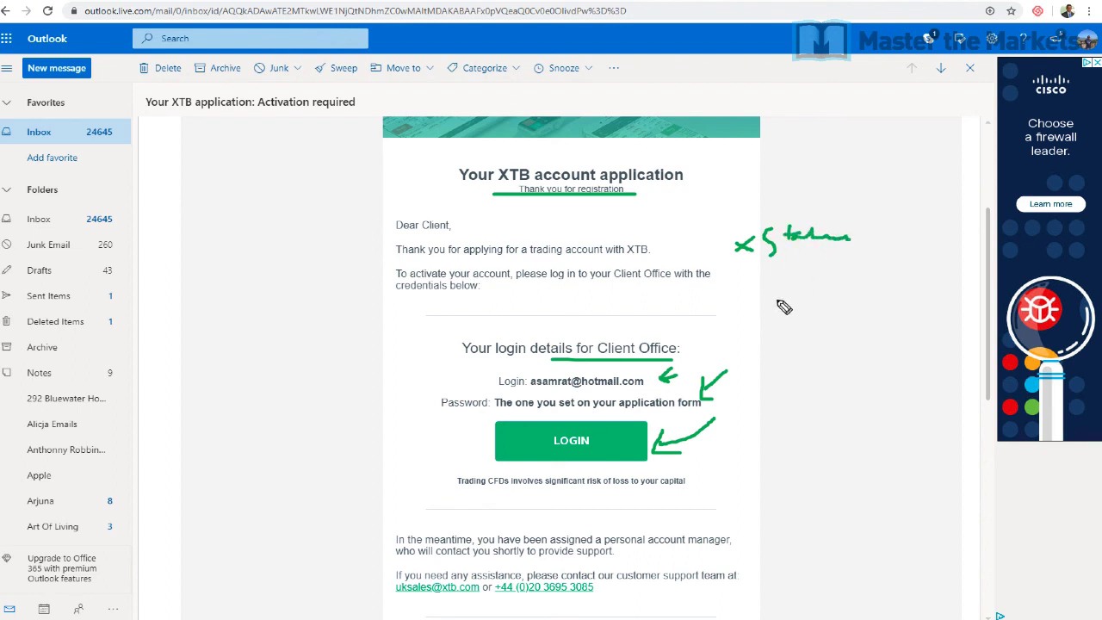
mouse_move(745, 325)
left_mouse_down()
mouse_move(708, 355)
mouse_move(722, 350)
left_mouse_up()
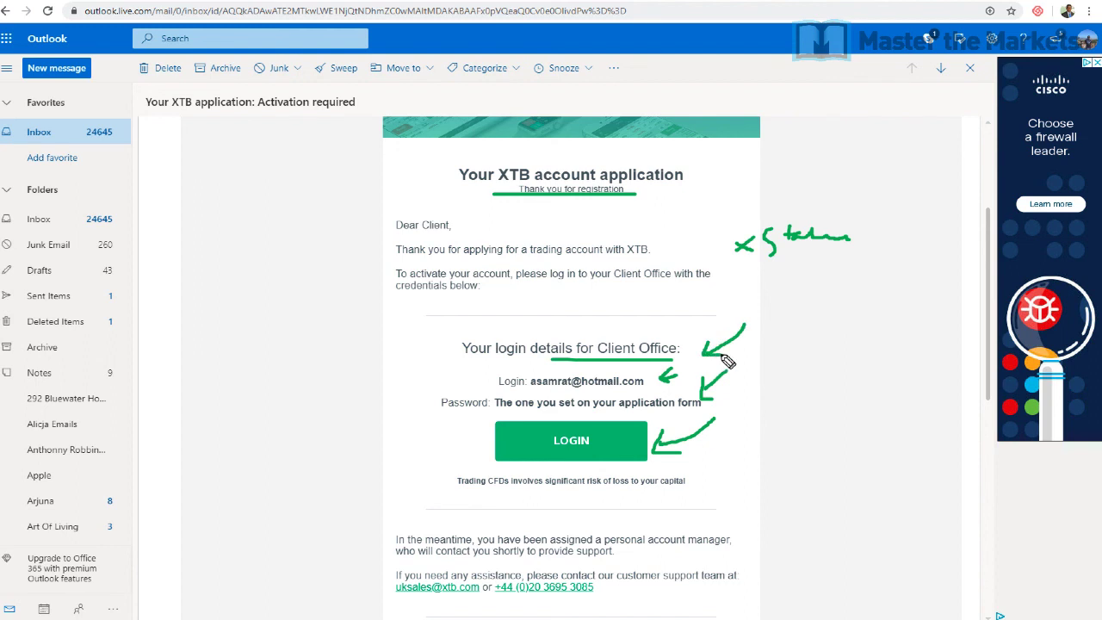